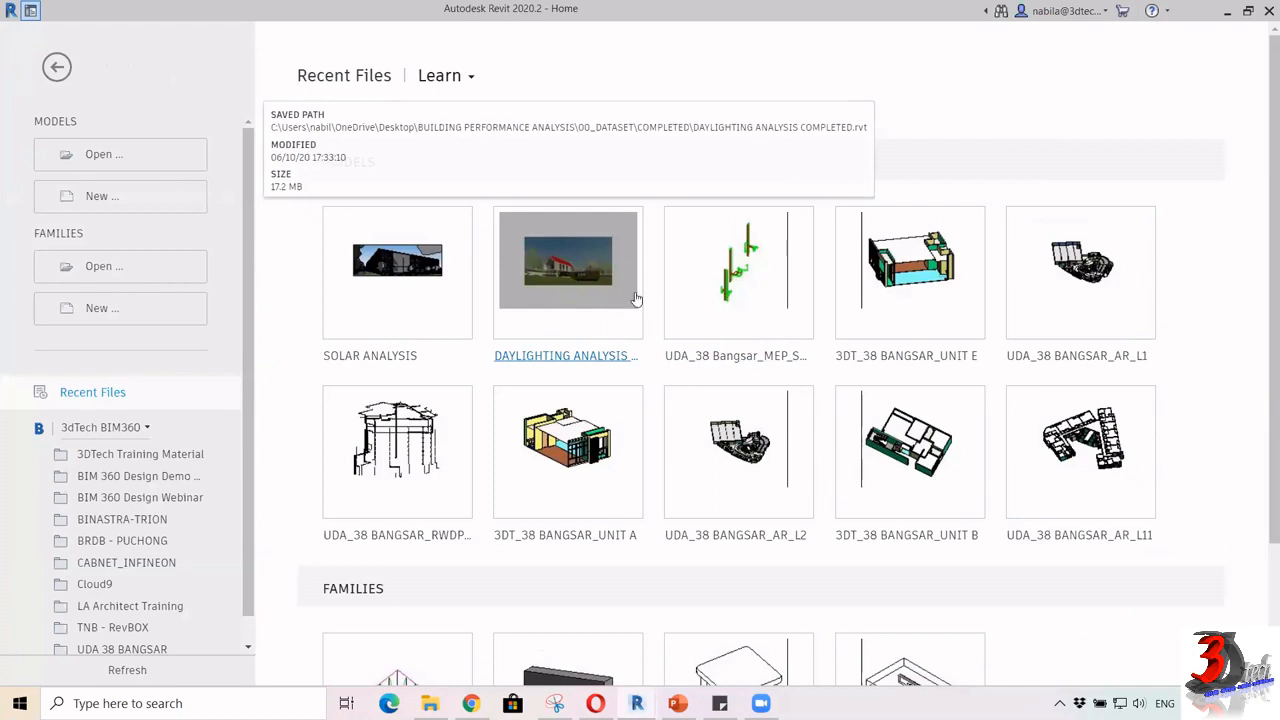
# Open the DAYLIGHTING ANALYSIS.rvt model from the 00_DATASET folder
pyautogui.click(130, 208)
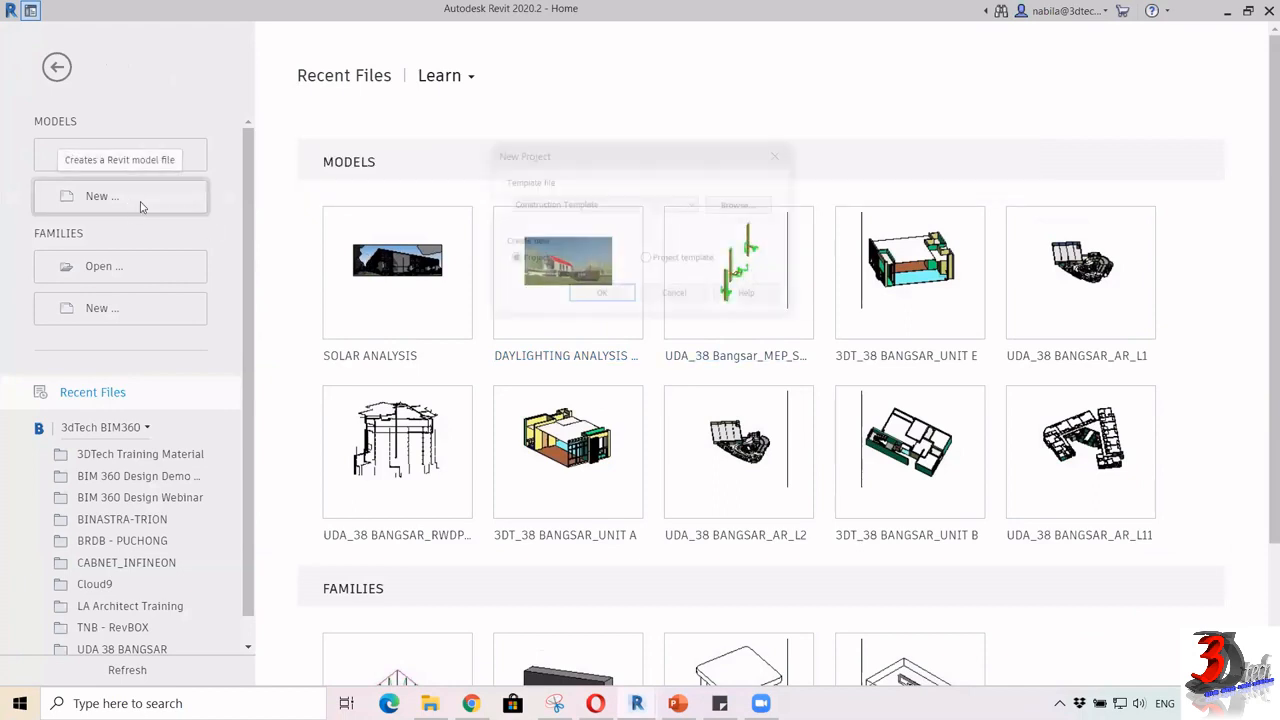
pyautogui.click(774, 154)
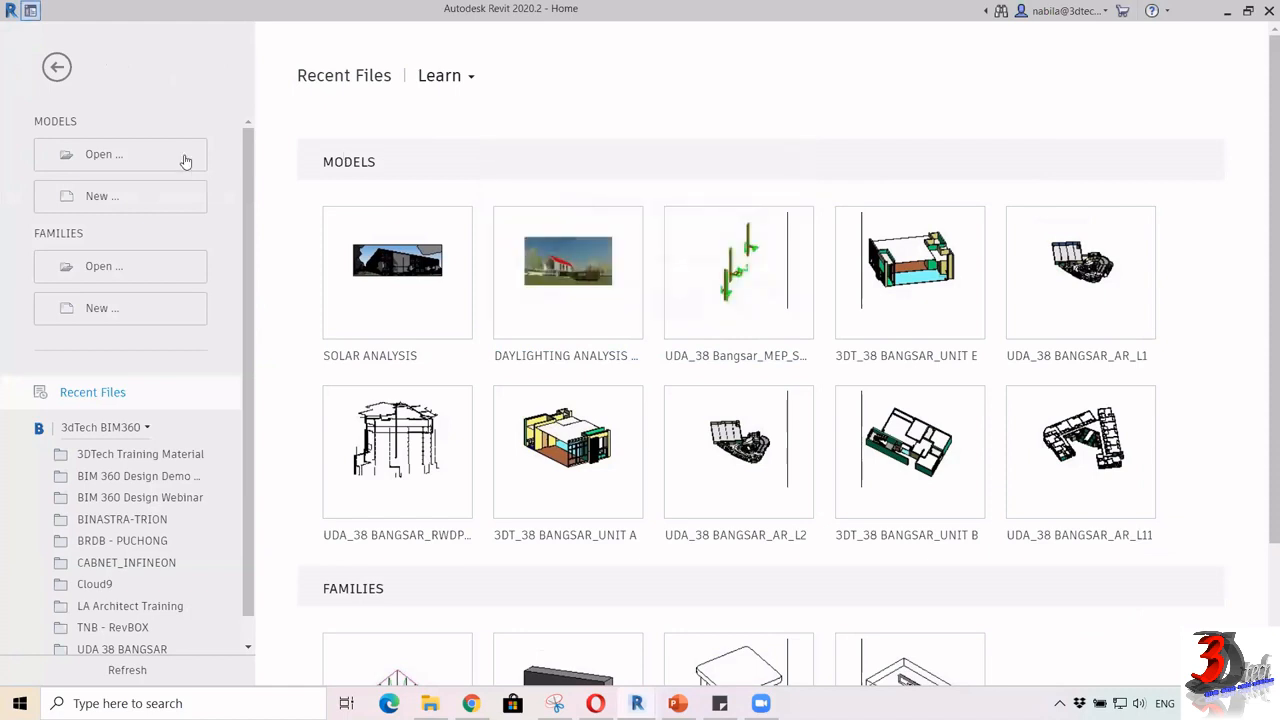
pyautogui.click(186, 157)
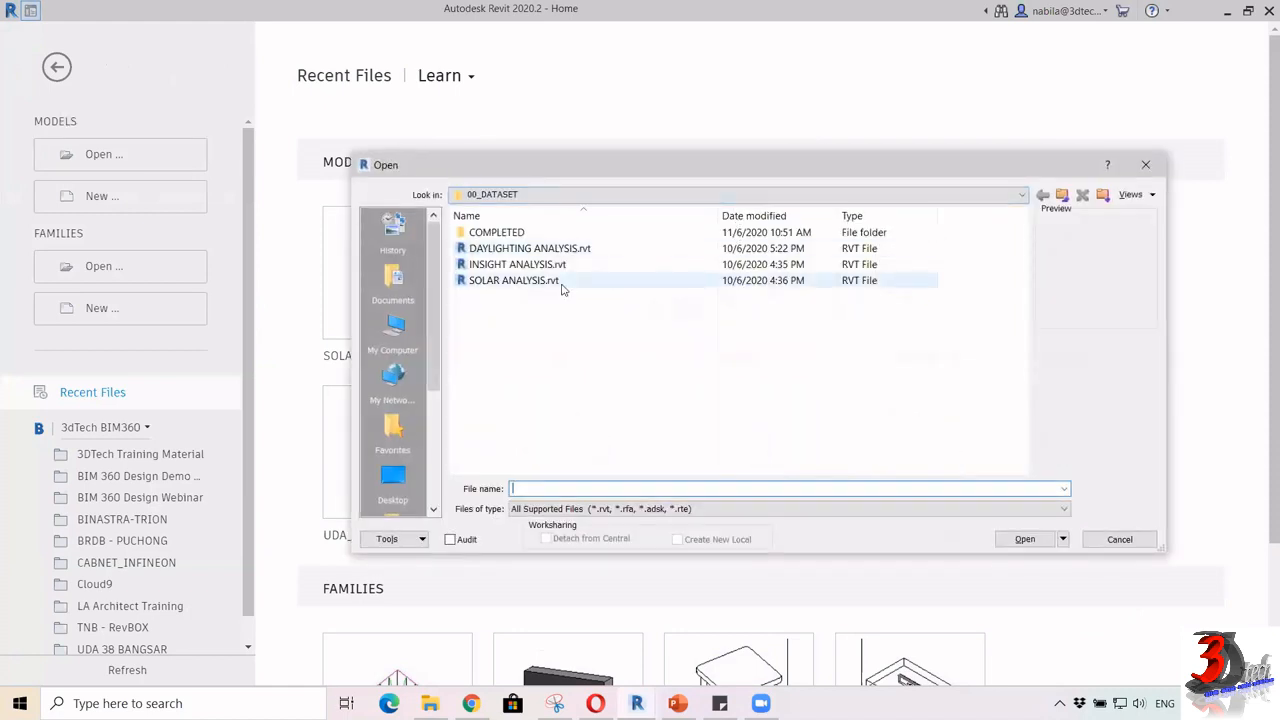
pyautogui.click(562, 250)
pyautogui.click(1028, 540)
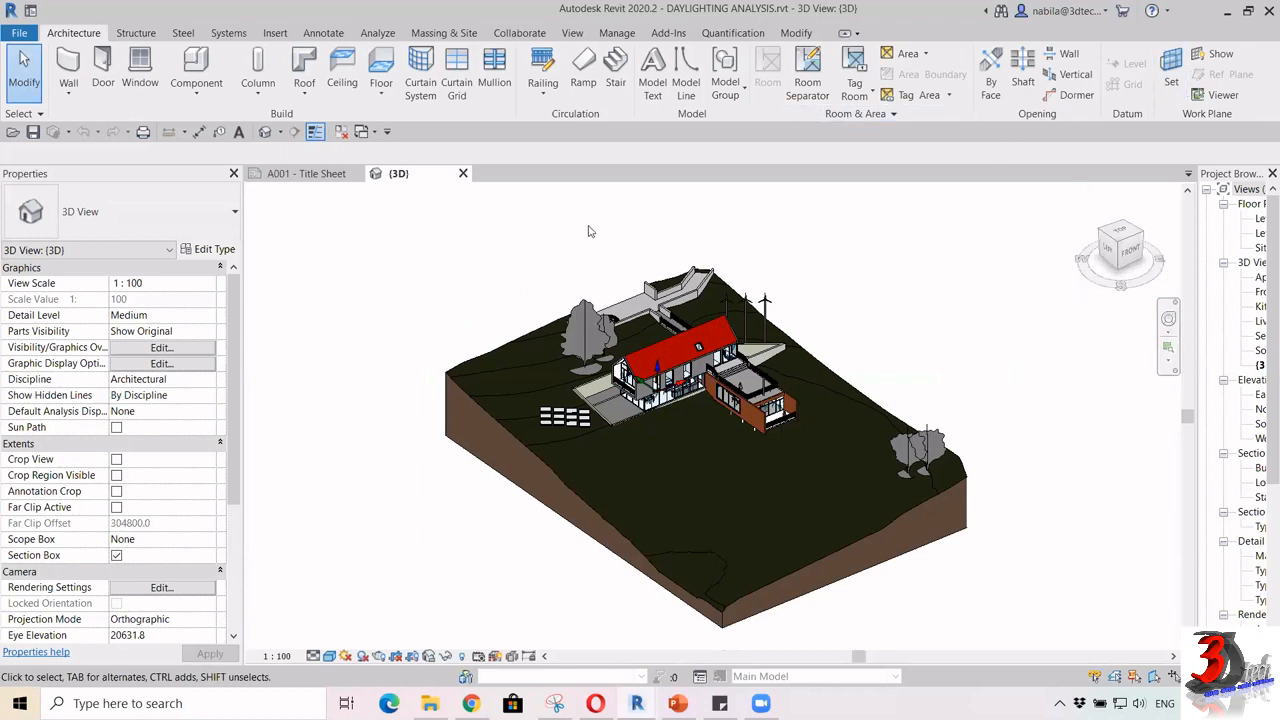
# Set the project location to Jalan Loke Yew, Kuala Lumpur through the Internet Mapping Service
pyautogui.click(378, 33)
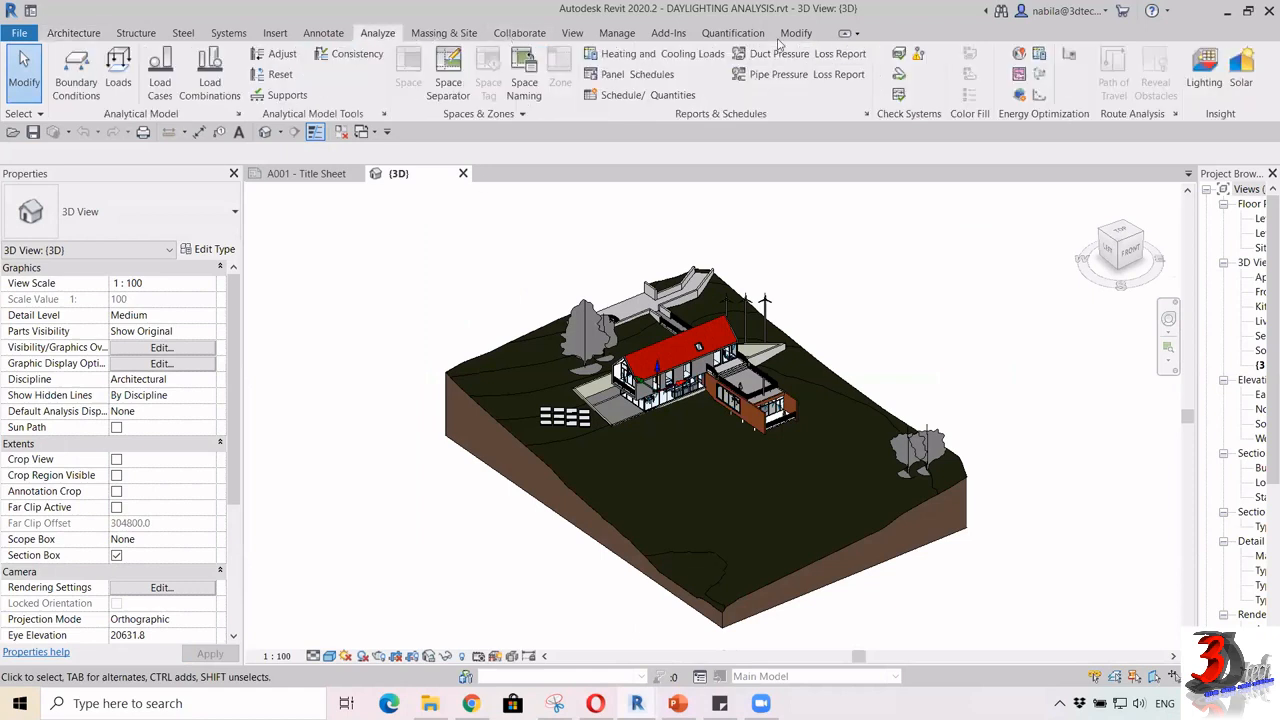
pyautogui.click(1019, 58)
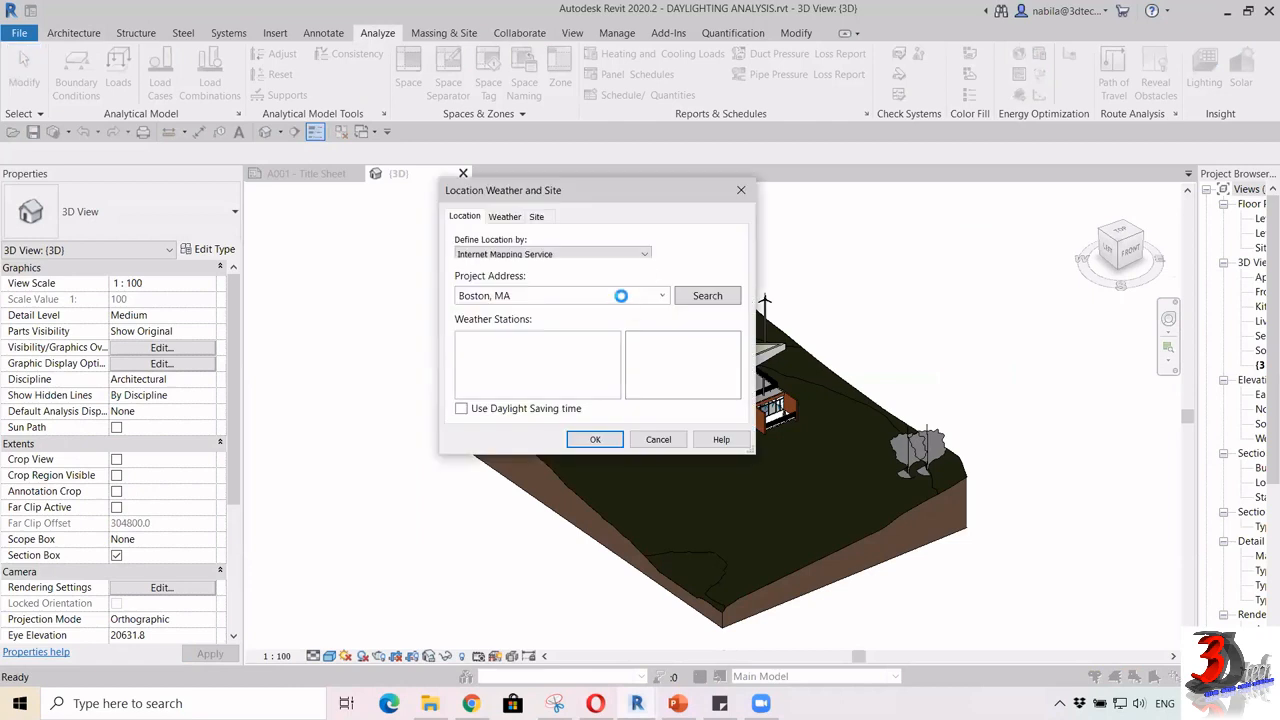
pyautogui.press('capslock')
pyautogui.write('J')
pyautogui.press('capslock')
pyautogui.write('a')
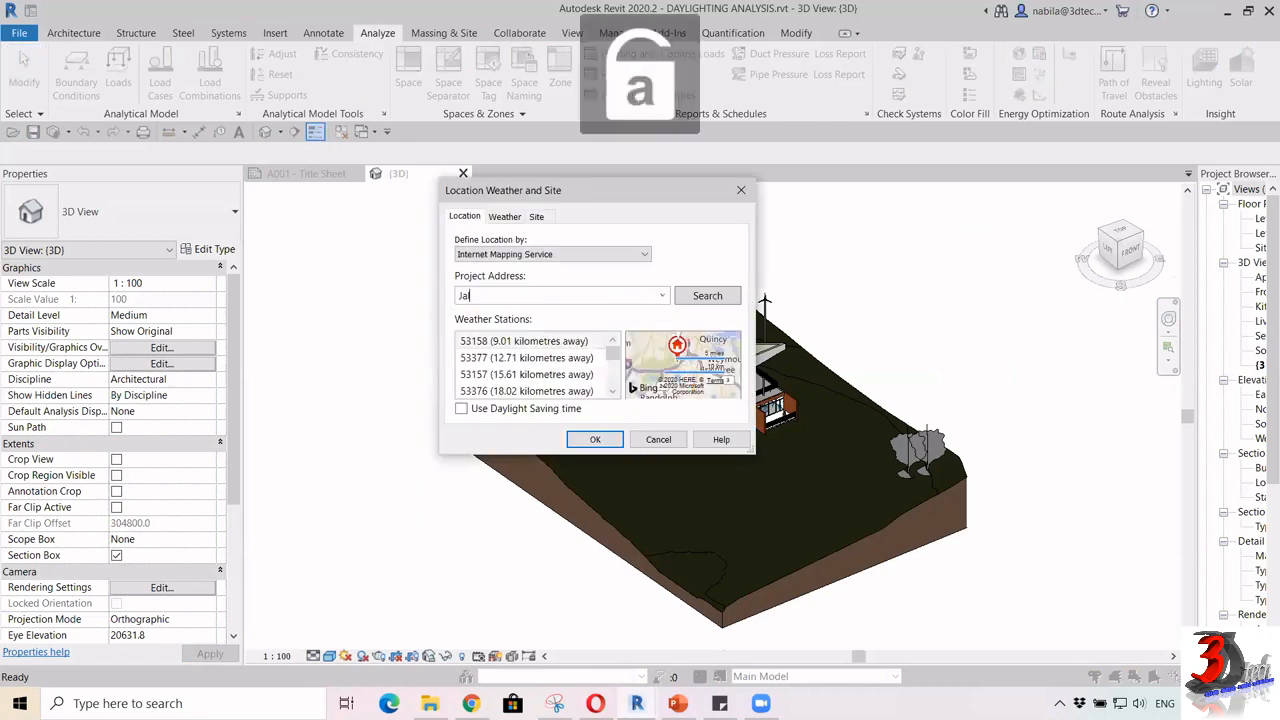
pyautogui.write('lan Loke')
pyautogui.press('capslock')
pyautogui.write('Y')
pyautogui.press('capslock')
pyautogui.write('ew,')
pyautogui.press('capslock')
pyautogui.write('K')
pyautogui.press('capslock')
pyautogui.write('uala Lumpur')
pyautogui.click(712, 292)
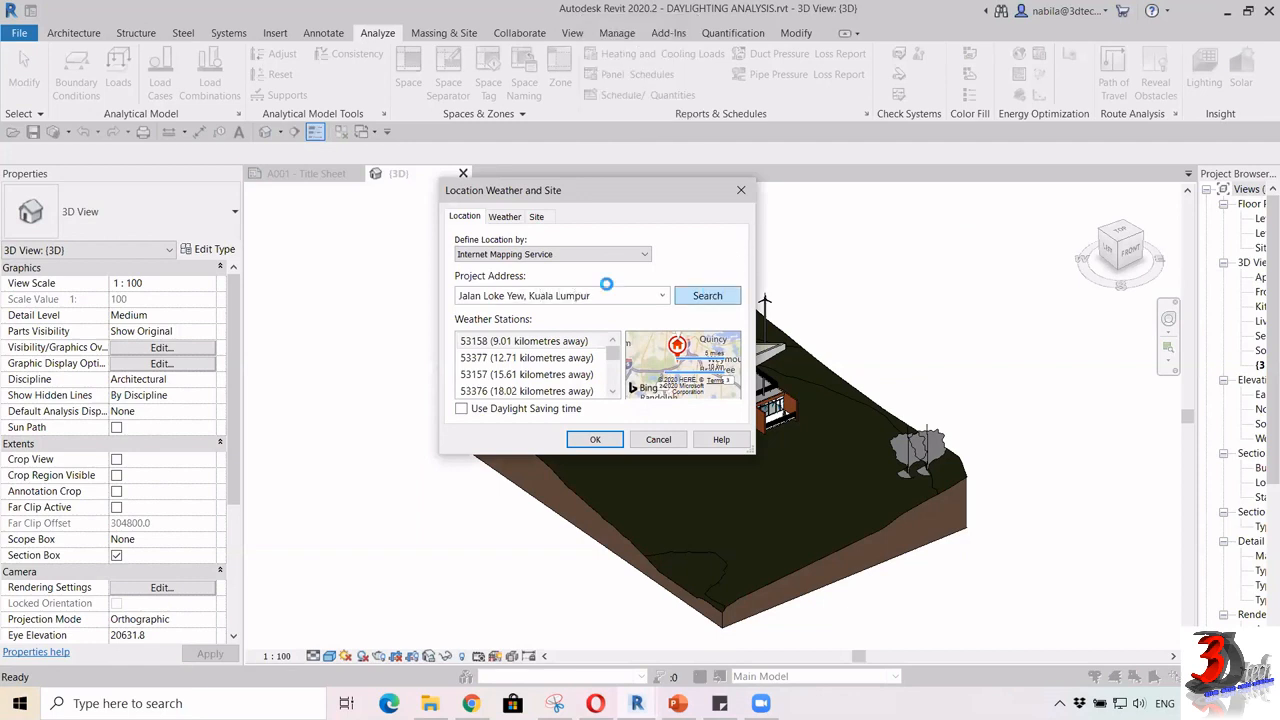
pyautogui.click(610, 438)
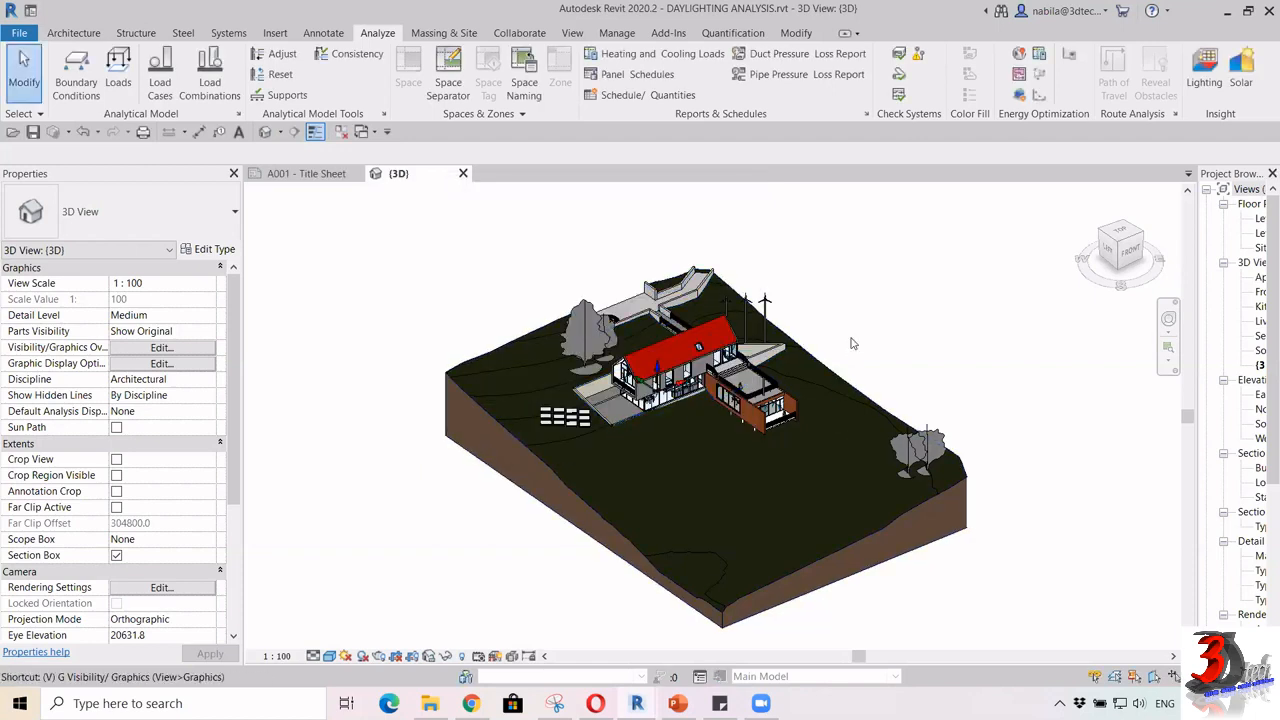
# Hide the Hidden Lines and Internal Origin subcategories of Site in the 3D view's visibility overrides
pyautogui.press('g')
pyautogui.click(408, 361)
pyautogui.press('s')
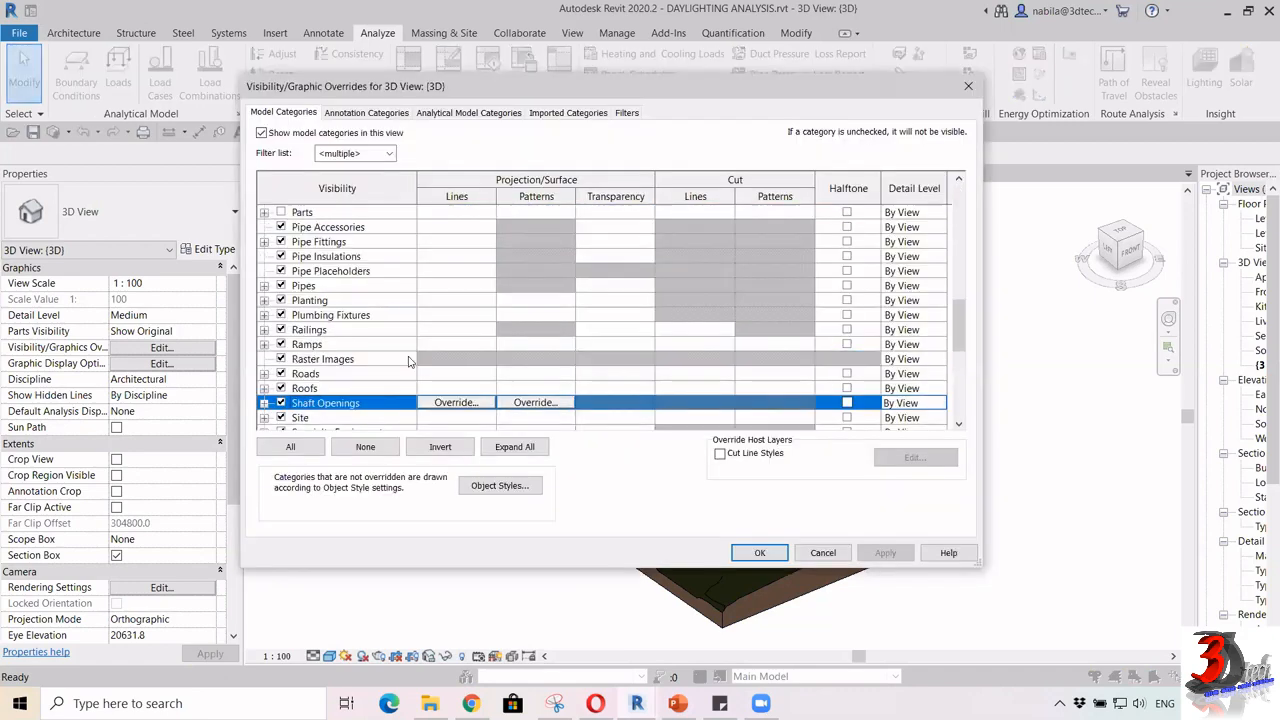
pyautogui.scroll(-2, 282, 362)
pyautogui.click(266, 366)
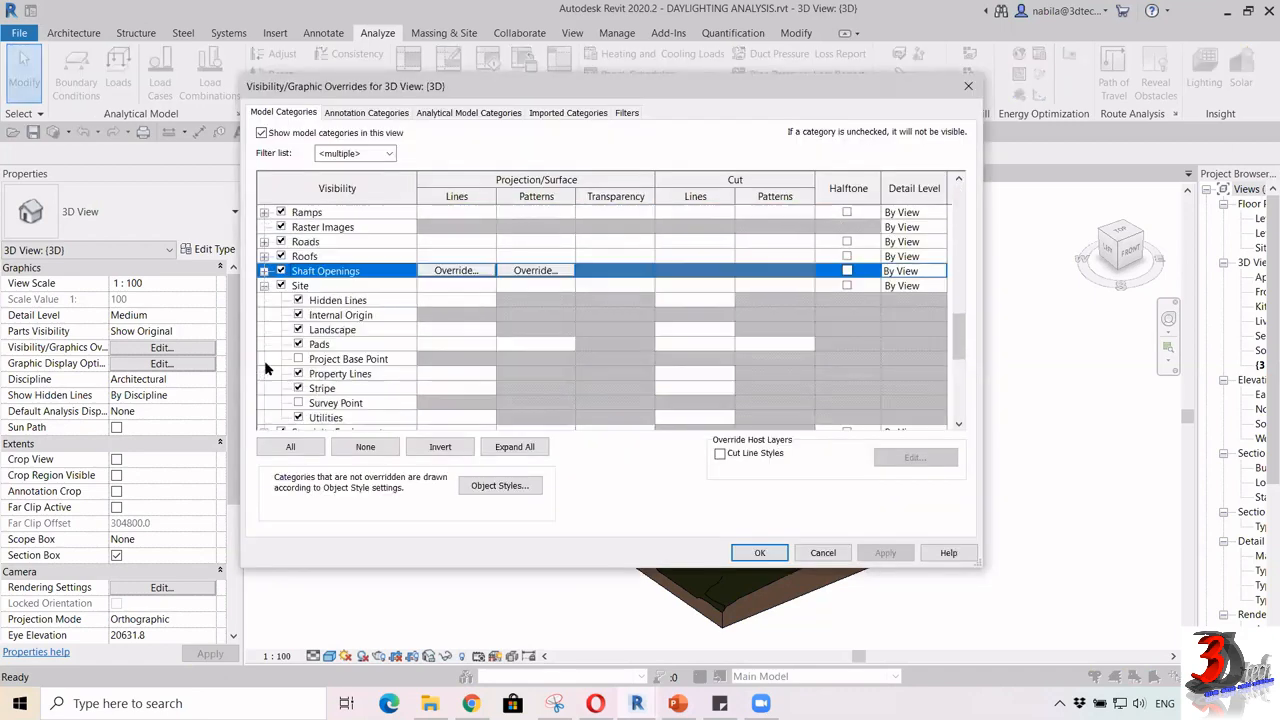
pyautogui.click(298, 300)
pyautogui.click(298, 314)
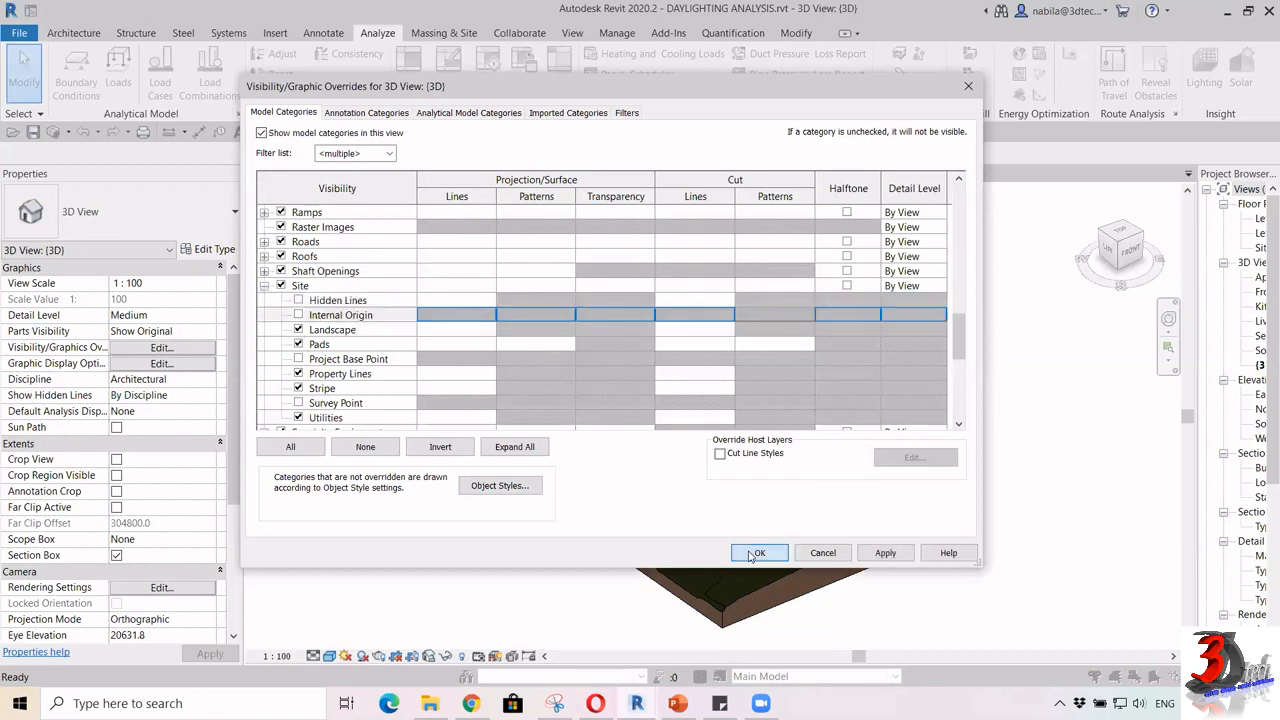
pyautogui.click(756, 553)
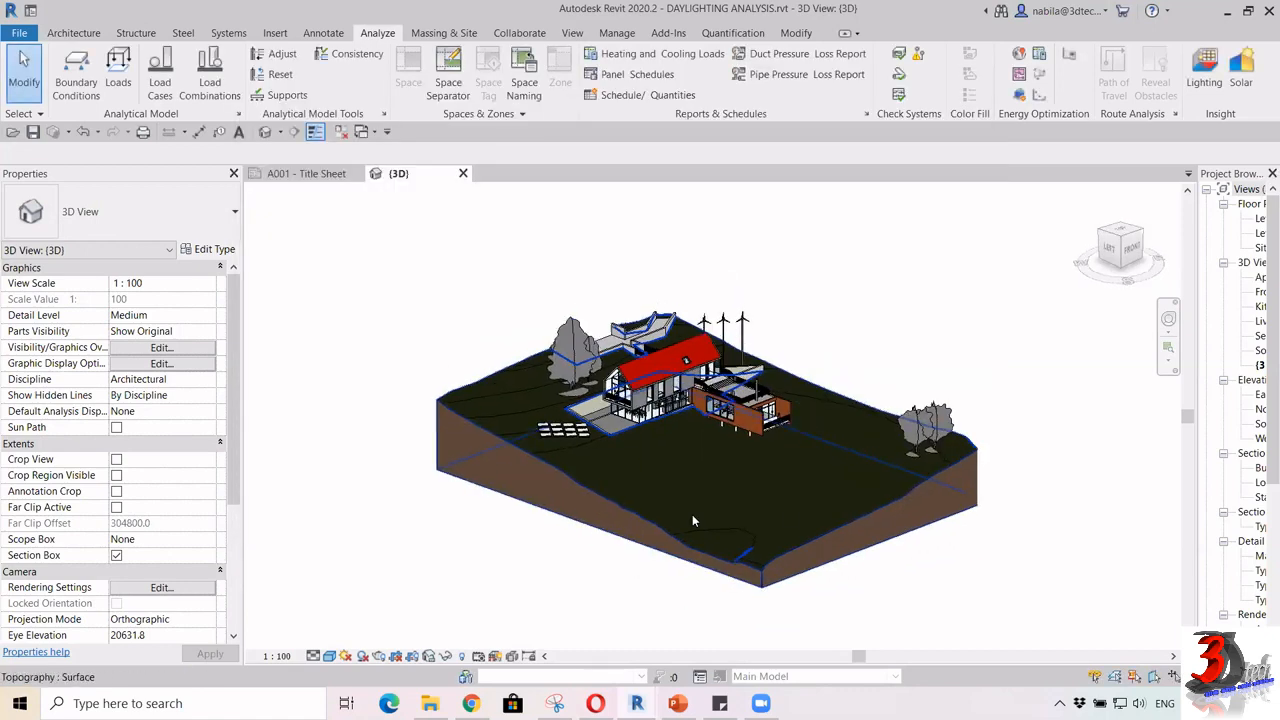
# Change the 3D view's visual style to Hidden Line
pyautogui.scroll(3, 781, 462)
pyautogui.scroll(1, 781, 451)
pyautogui.scroll(2, 805, 472)
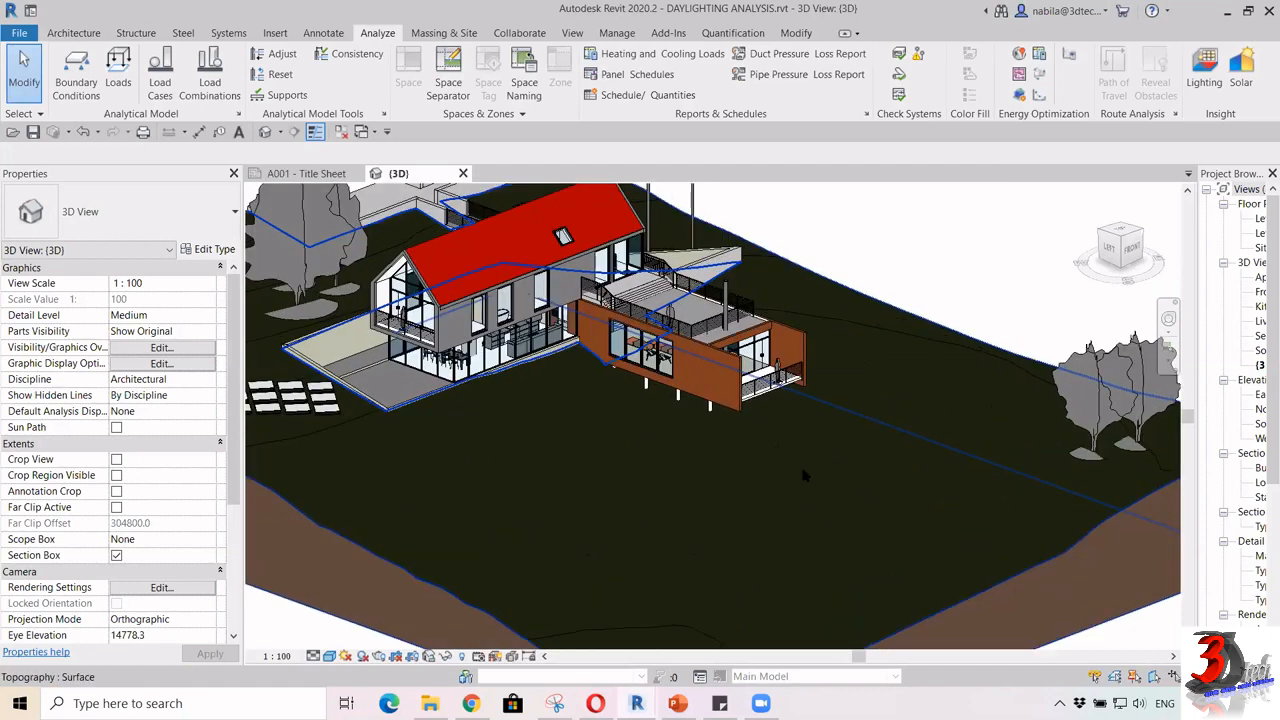
pyautogui.click(329, 656)
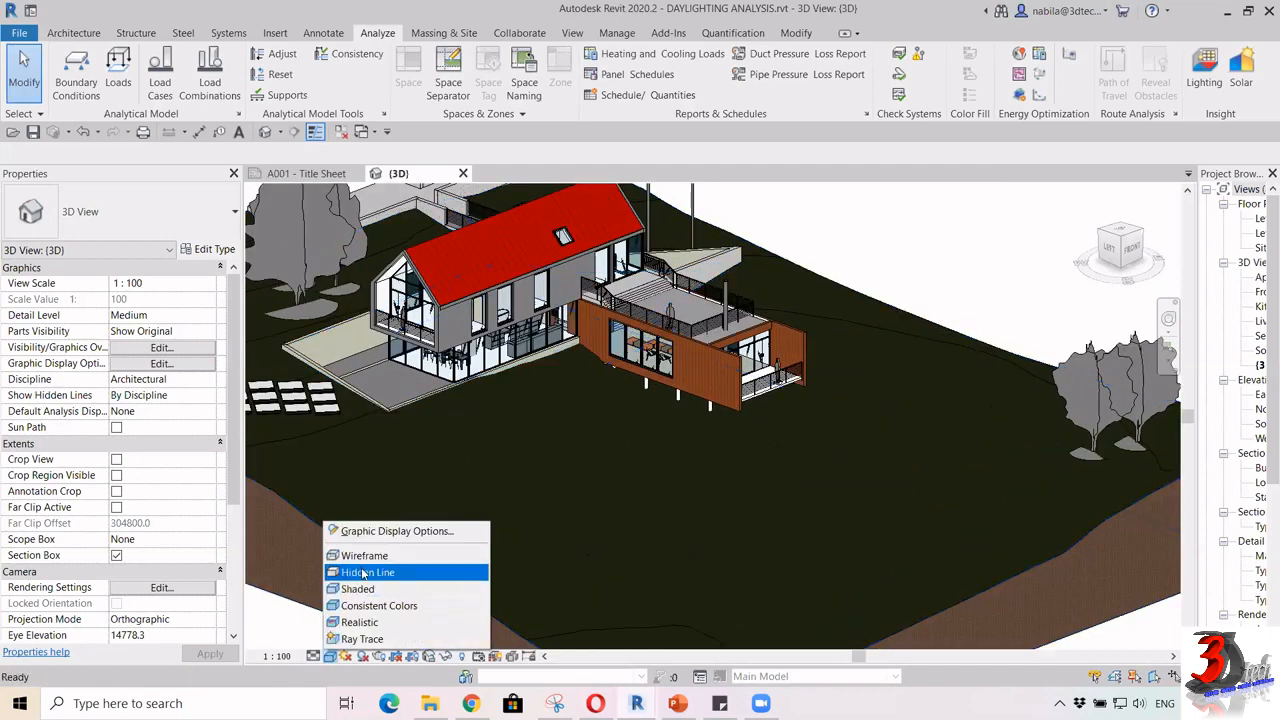
pyautogui.click(364, 573)
pyautogui.scroll(-4, 707, 480)
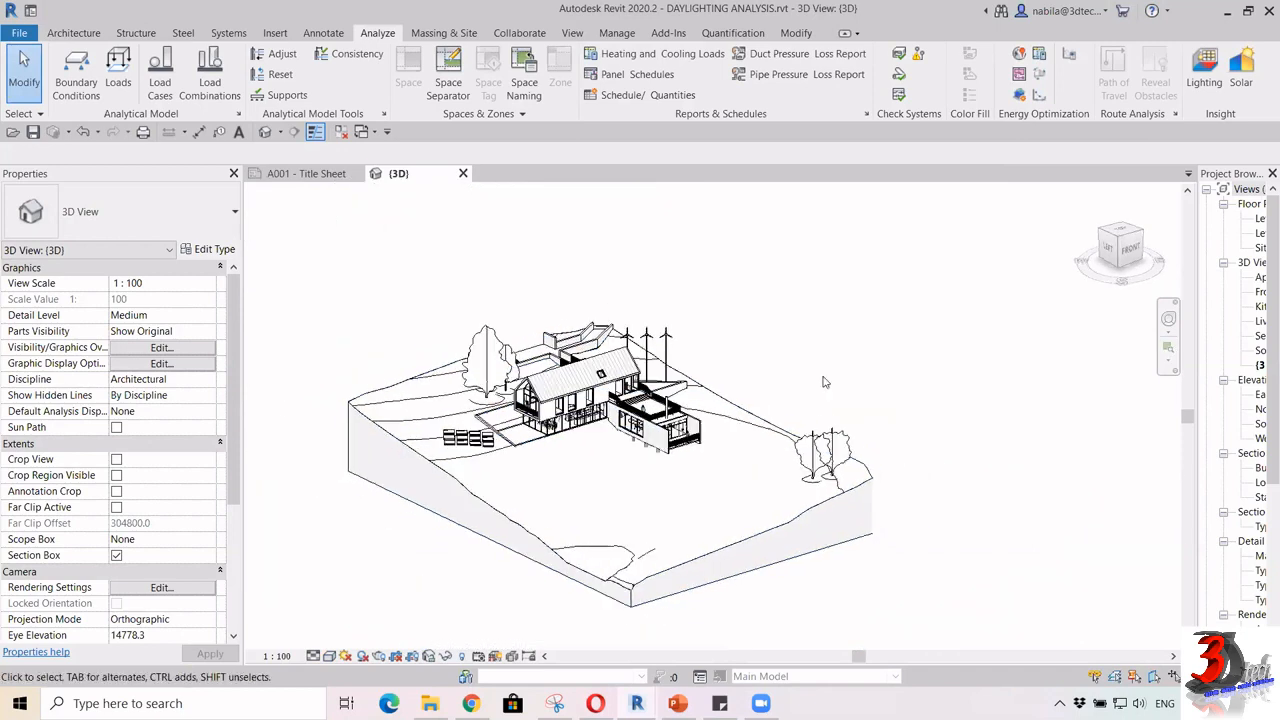
pyautogui.moveTo(790, 381); pyautogui.dragTo(876, 367, button='middle')
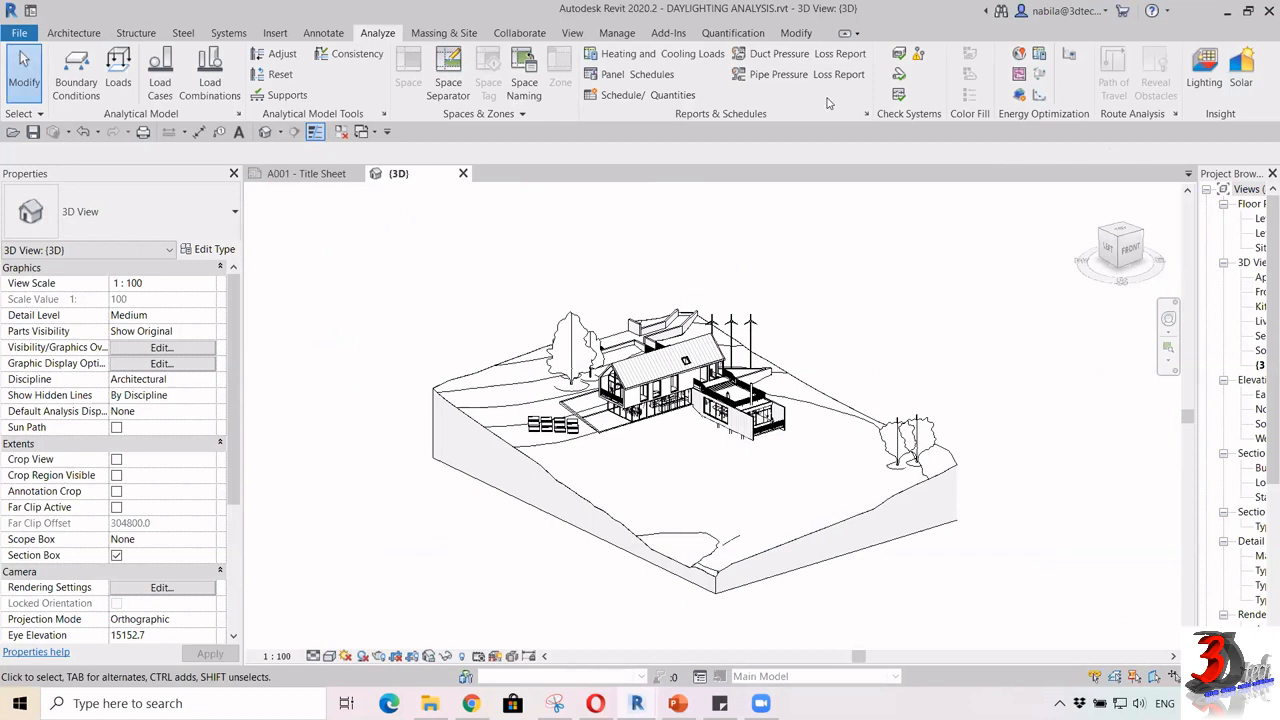
# Set up a new lighting analysis in the cloud with Illuminance Analysis as the analysis type
pyautogui.click(1202, 87)
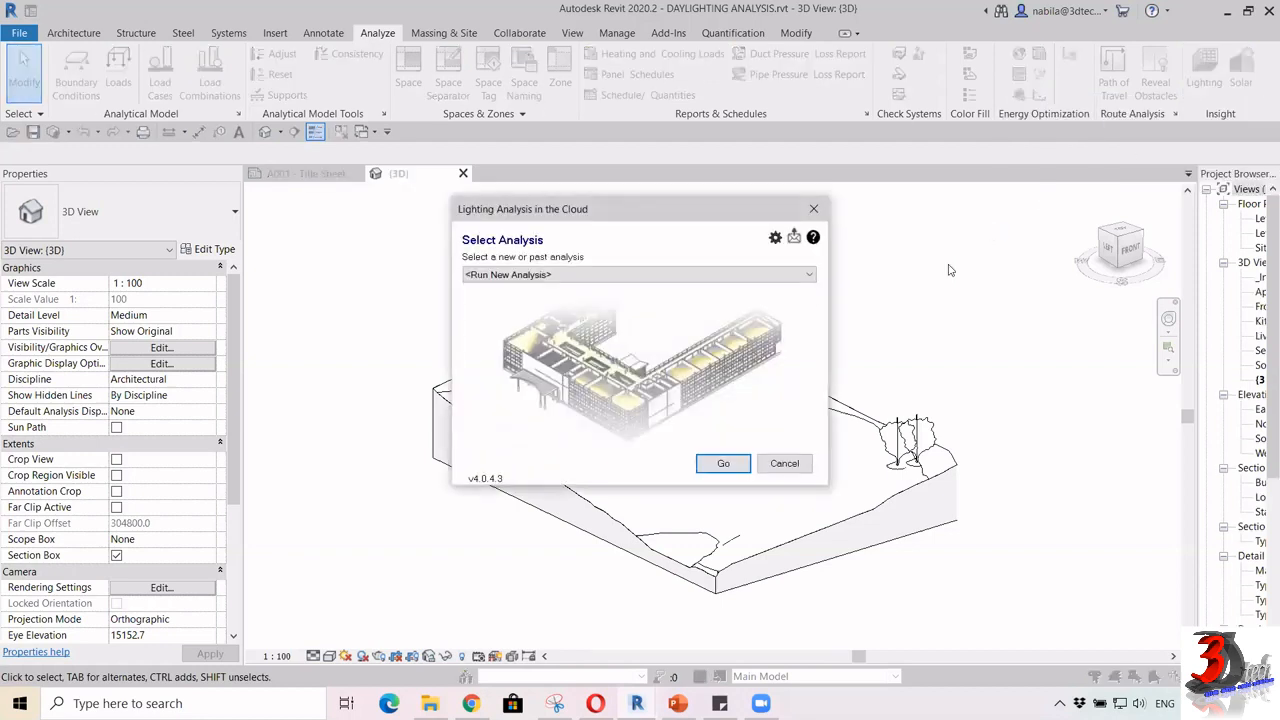
pyautogui.click(555, 279)
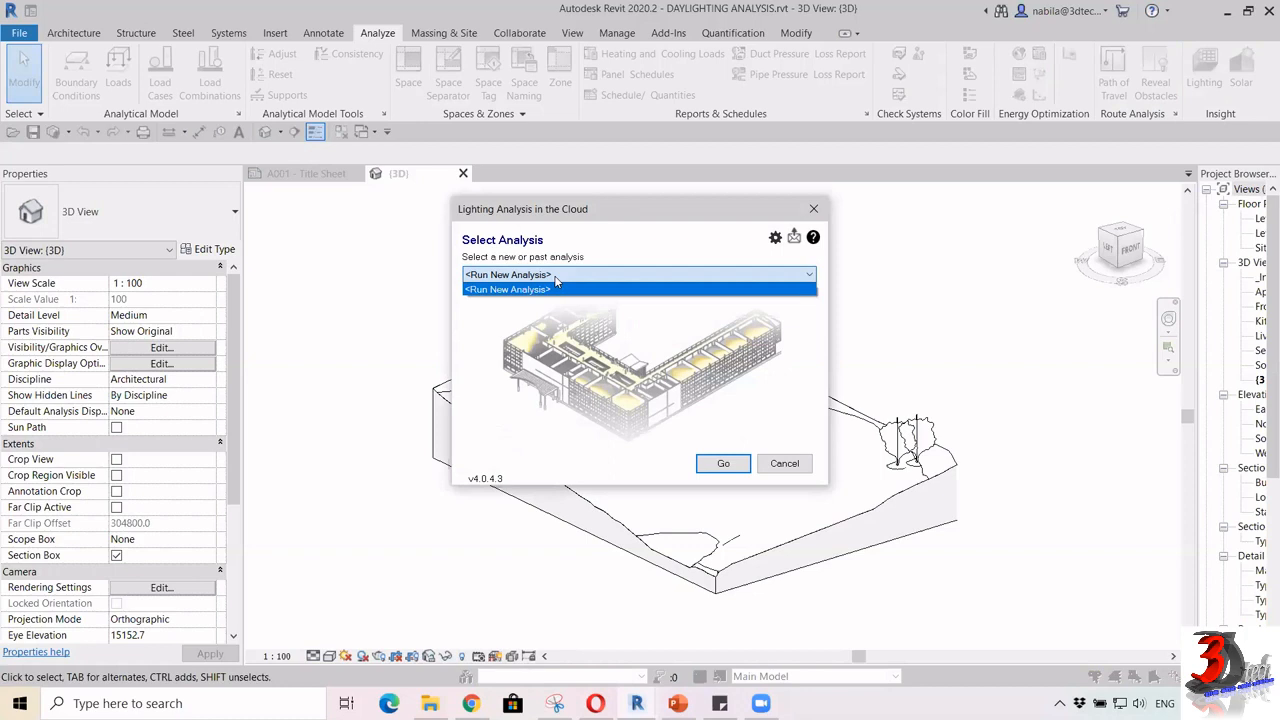
pyautogui.click(557, 289)
pyautogui.click(723, 463)
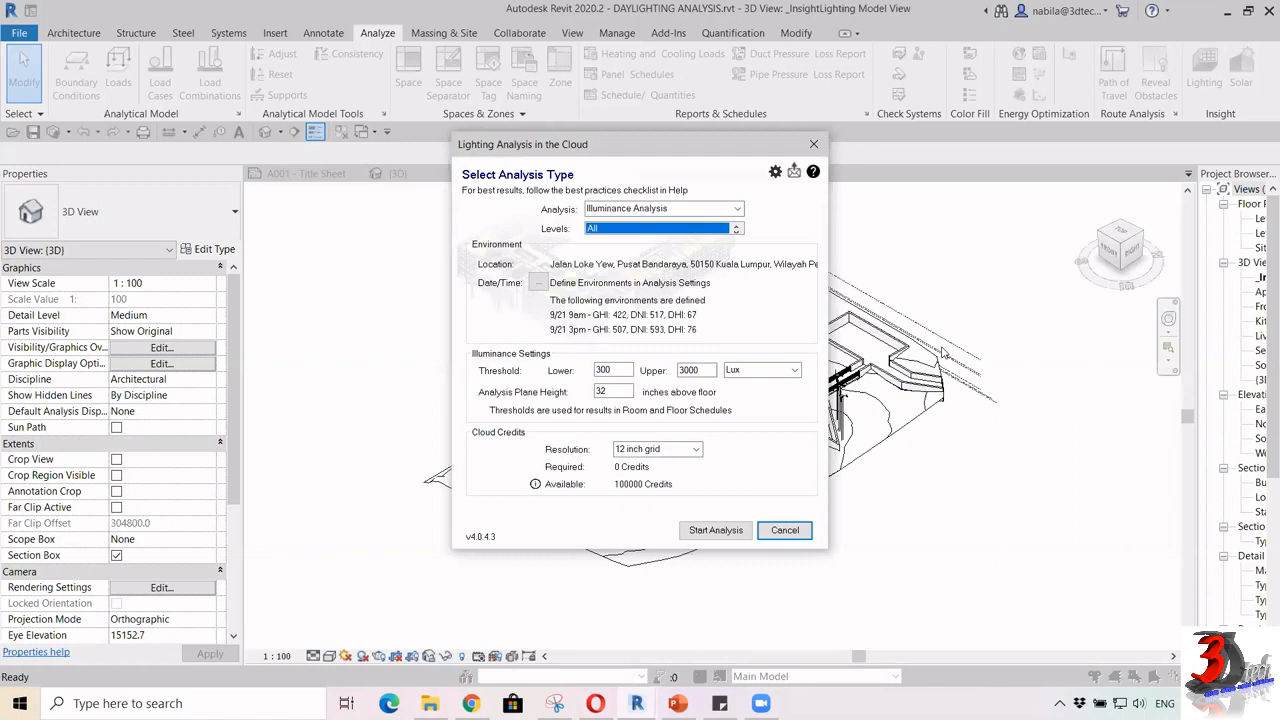
pyautogui.click(738, 208)
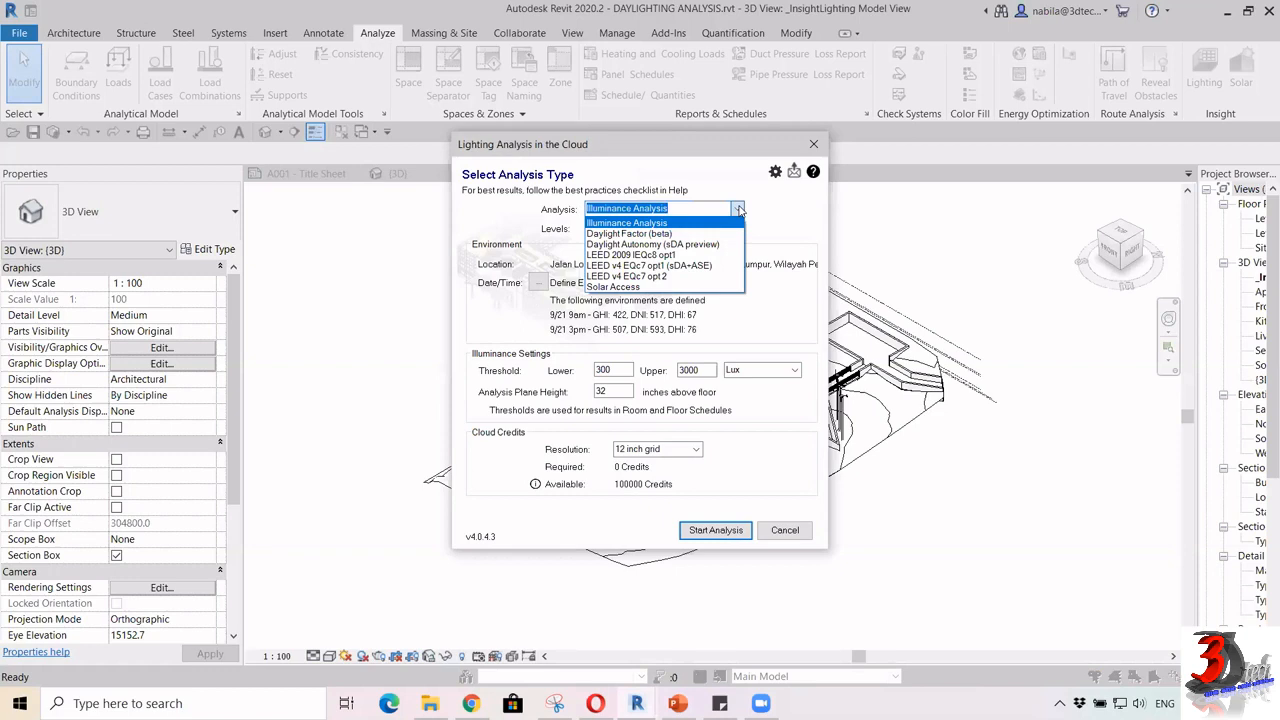
pyautogui.click(740, 209)
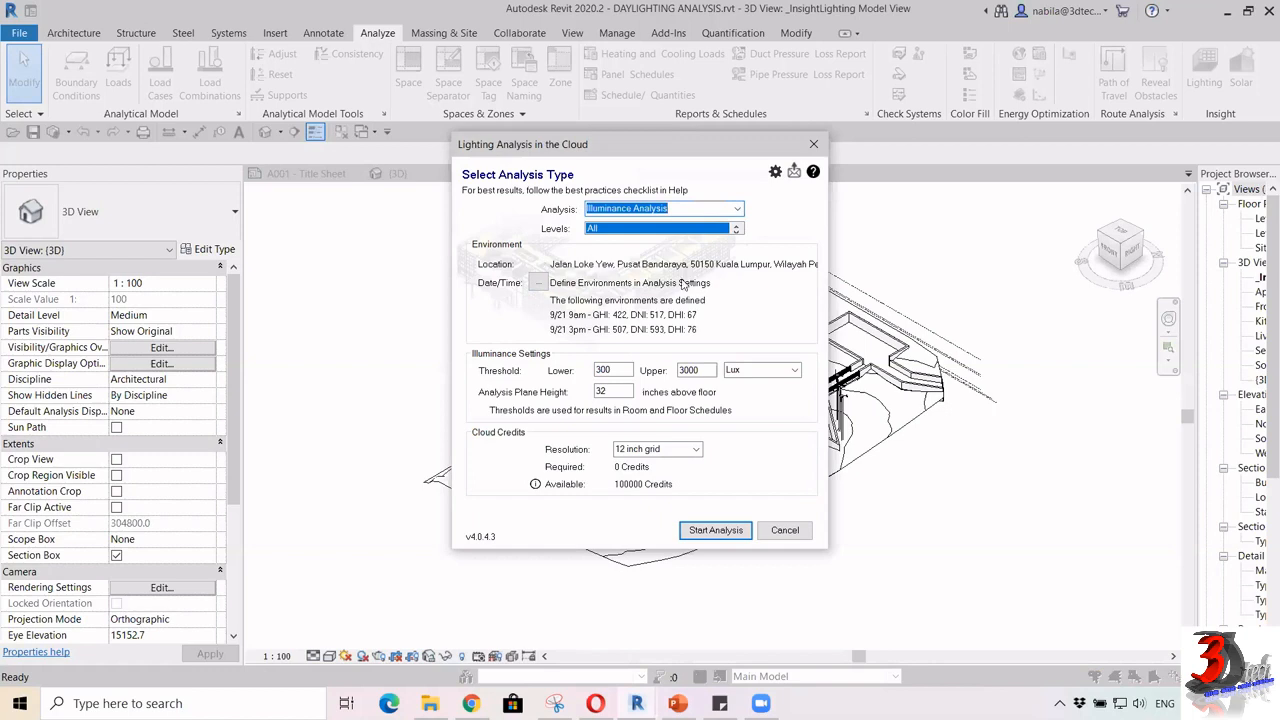
# Set the first date of the analysis environment settings to December 22, 2020
pyautogui.click(538, 287)
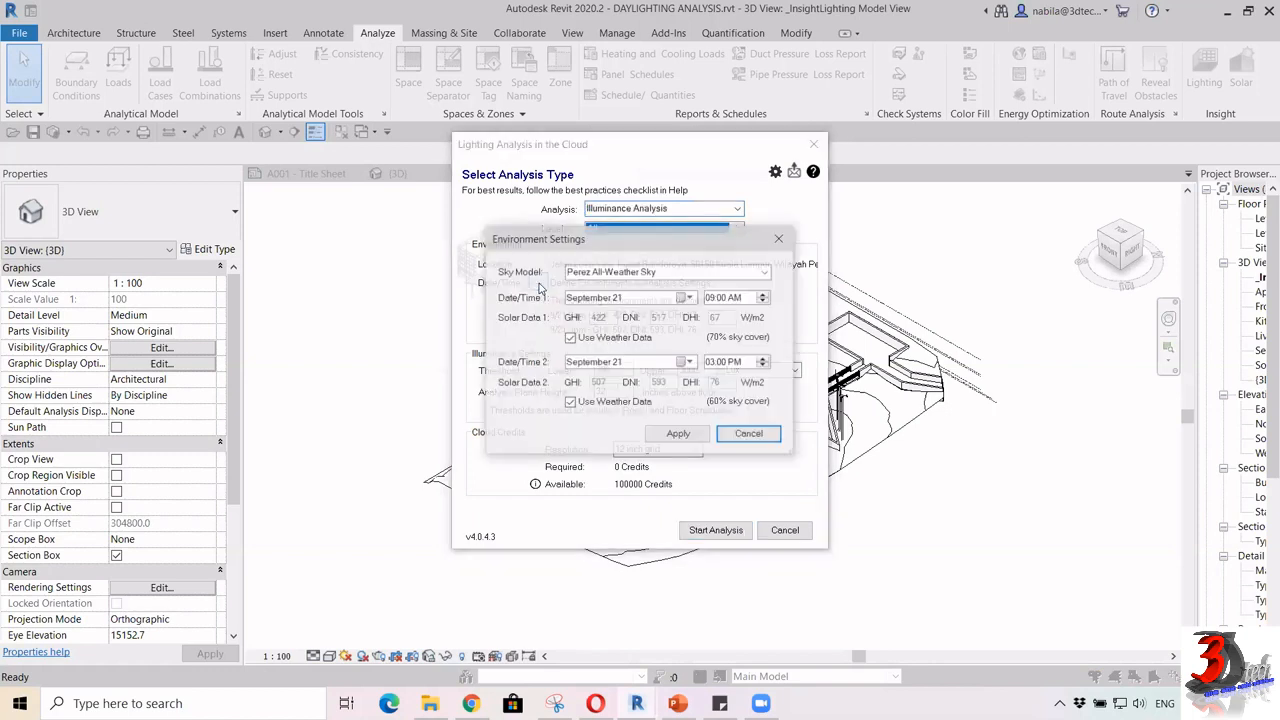
pyautogui.moveTo(676, 253); pyautogui.dragTo(870, 194)
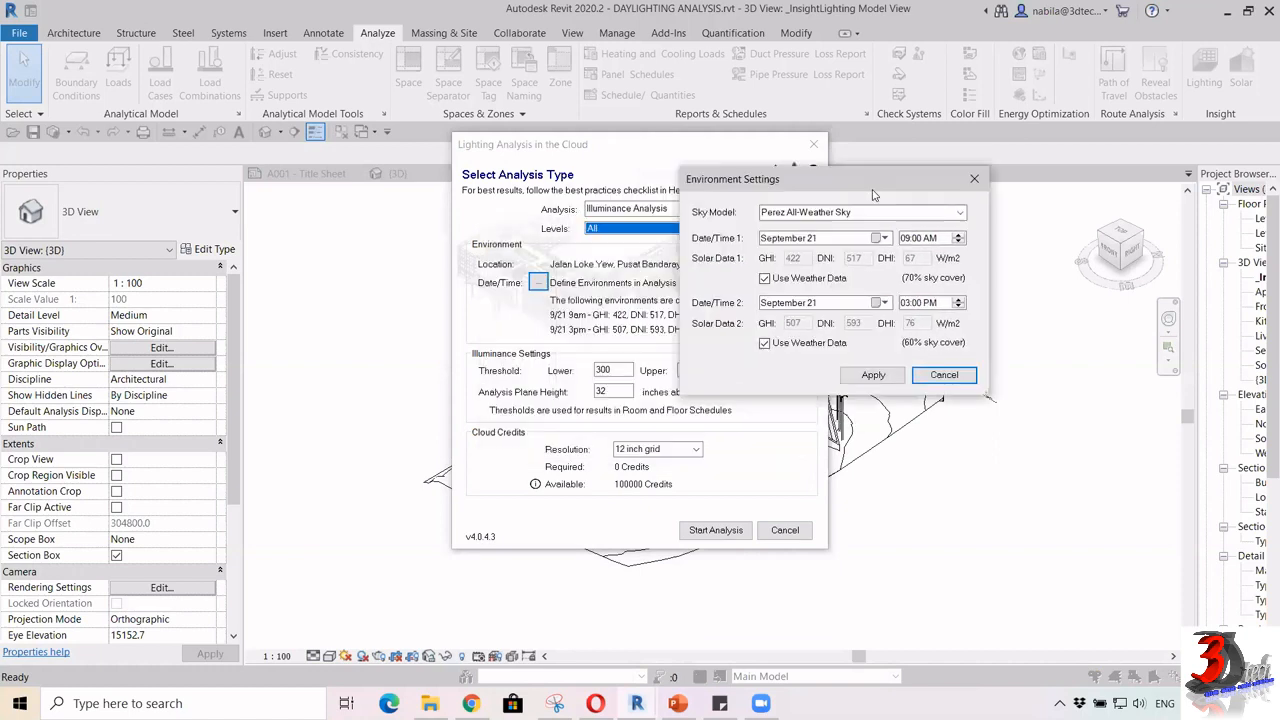
pyautogui.click(881, 244)
pyautogui.click(922, 258)
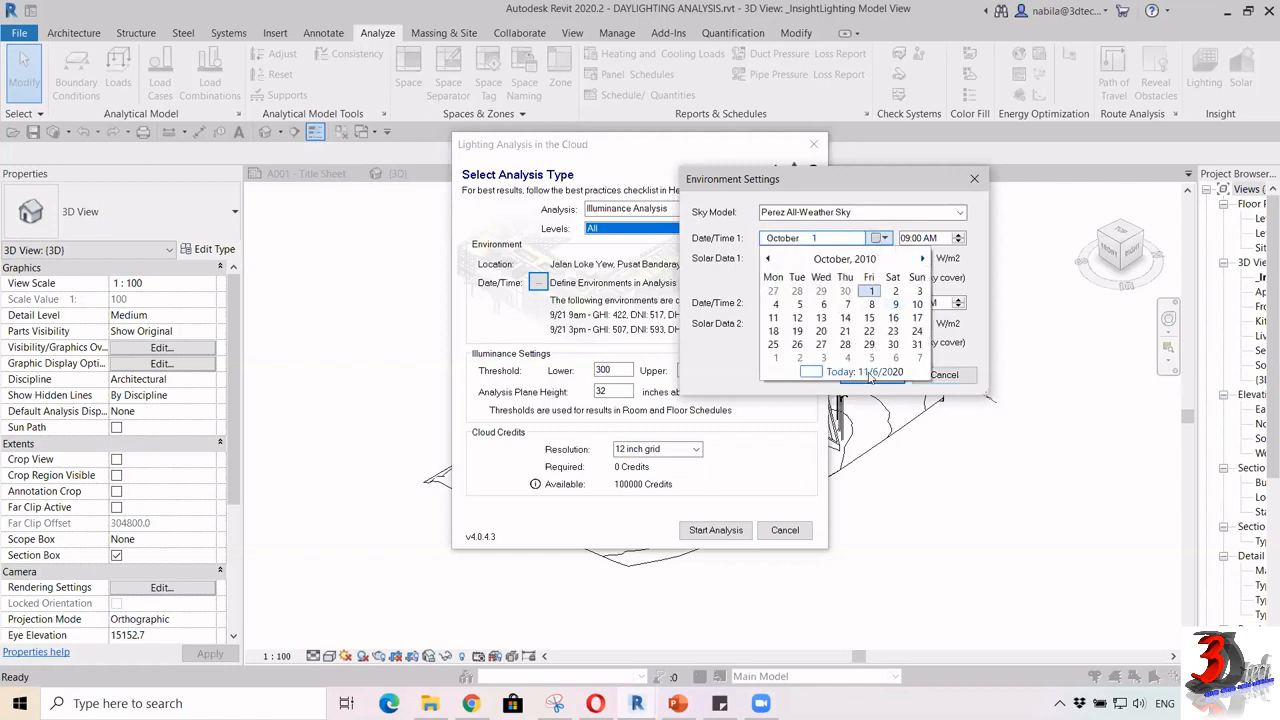
pyautogui.click(845, 259)
pyautogui.click(922, 259)
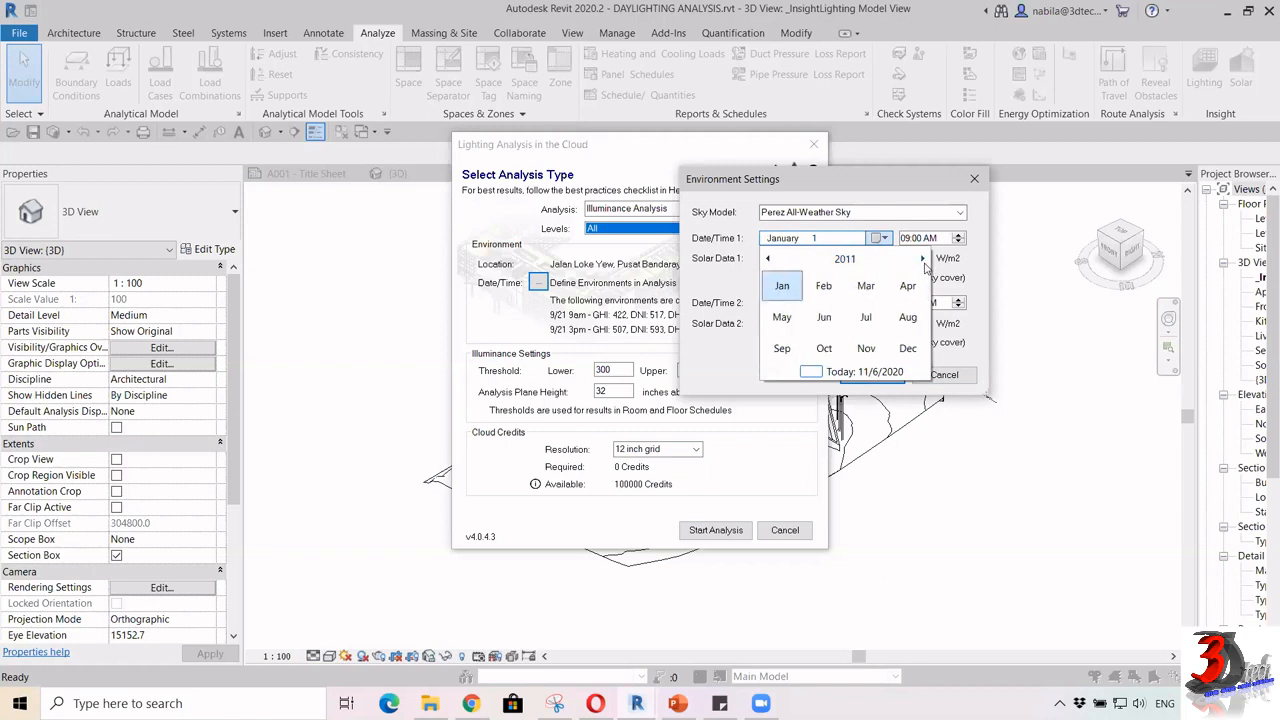
pyautogui.click(922, 259)
pyautogui.click(922, 259)
pyautogui.click(922, 259)
pyautogui.click(922, 259)
pyautogui.click(922, 259)
pyautogui.click(922, 259)
pyautogui.click(922, 259)
pyautogui.click(922, 259)
pyautogui.click(922, 259)
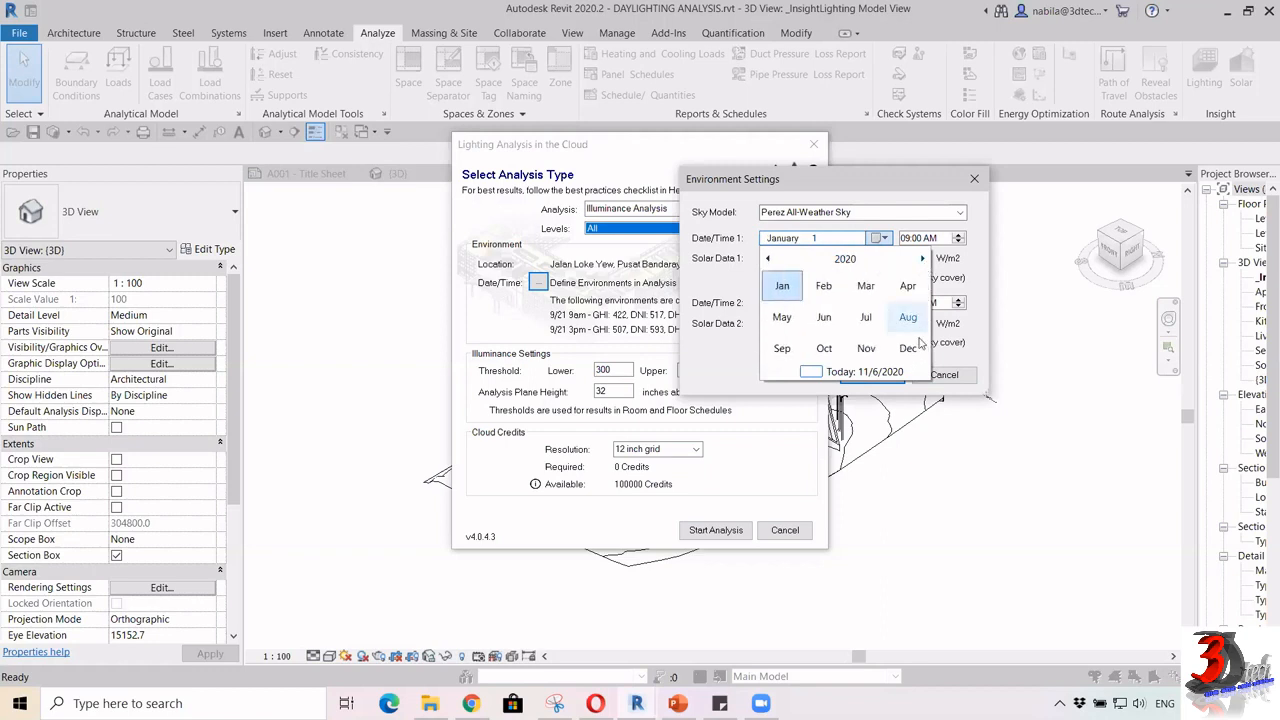
pyautogui.click(911, 349)
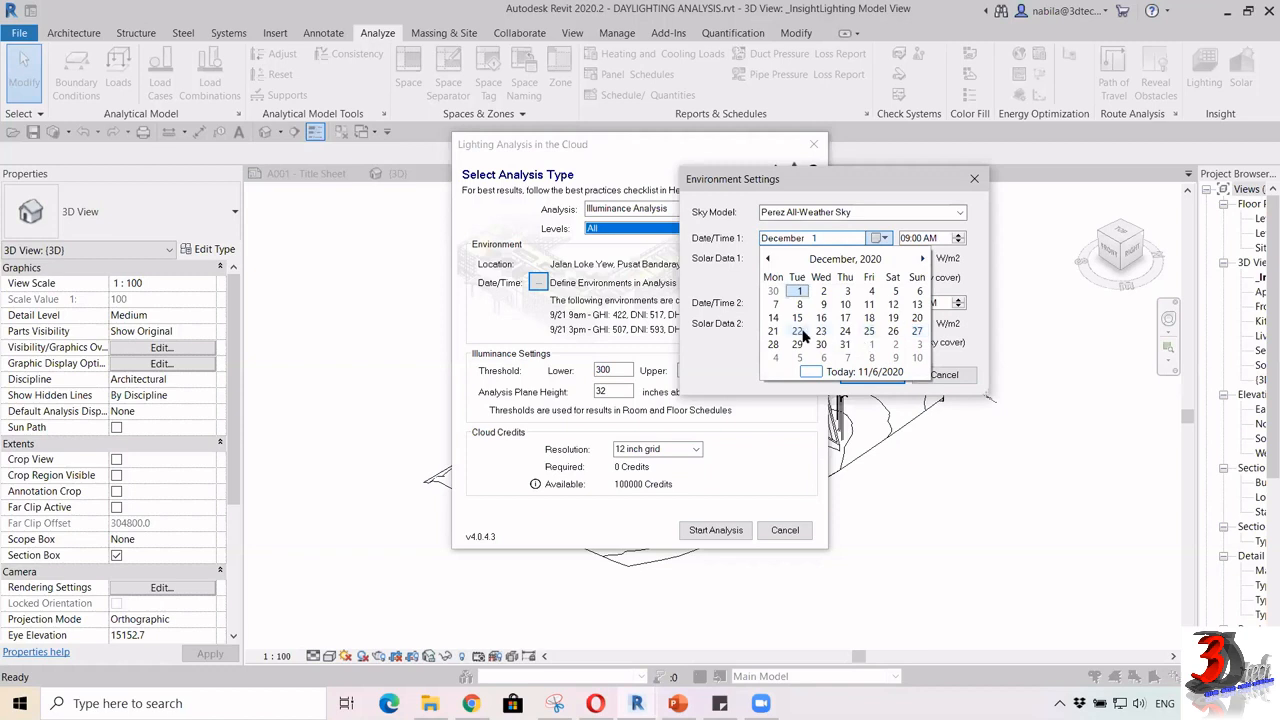
pyautogui.click(797, 331)
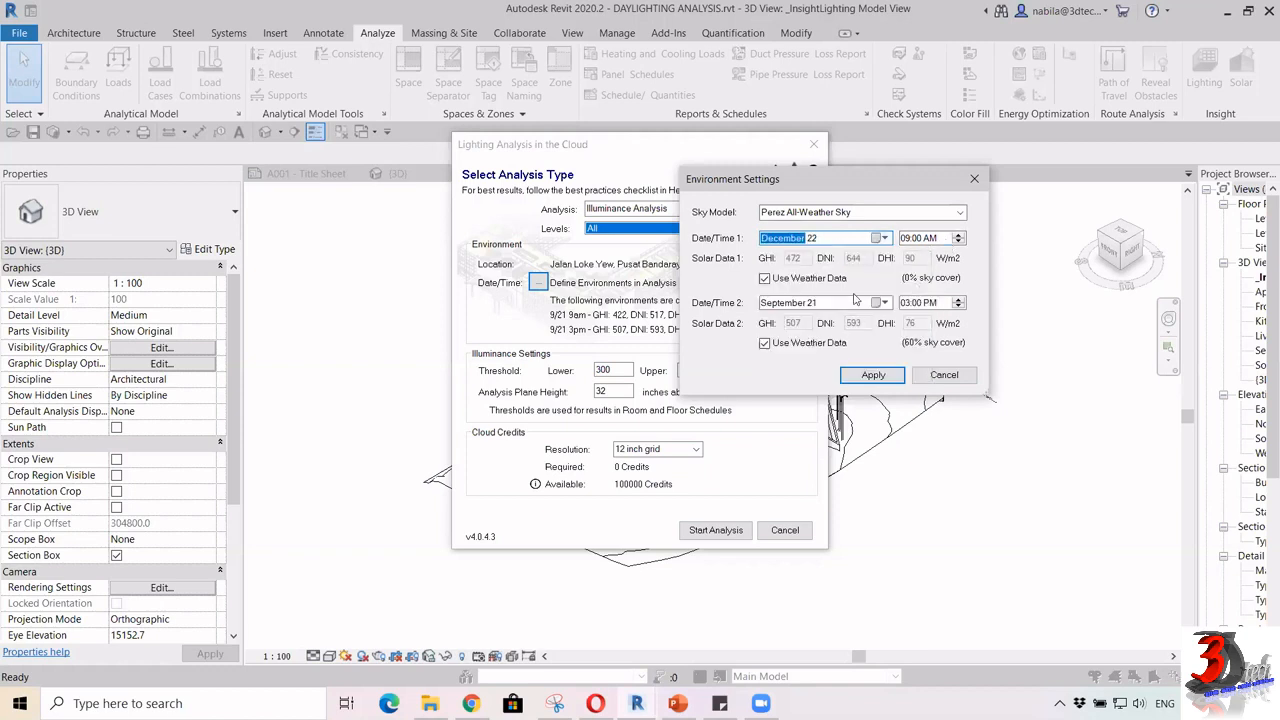
# Set the second date of the analysis environment settings to December 22, 2020
pyautogui.click(851, 306)
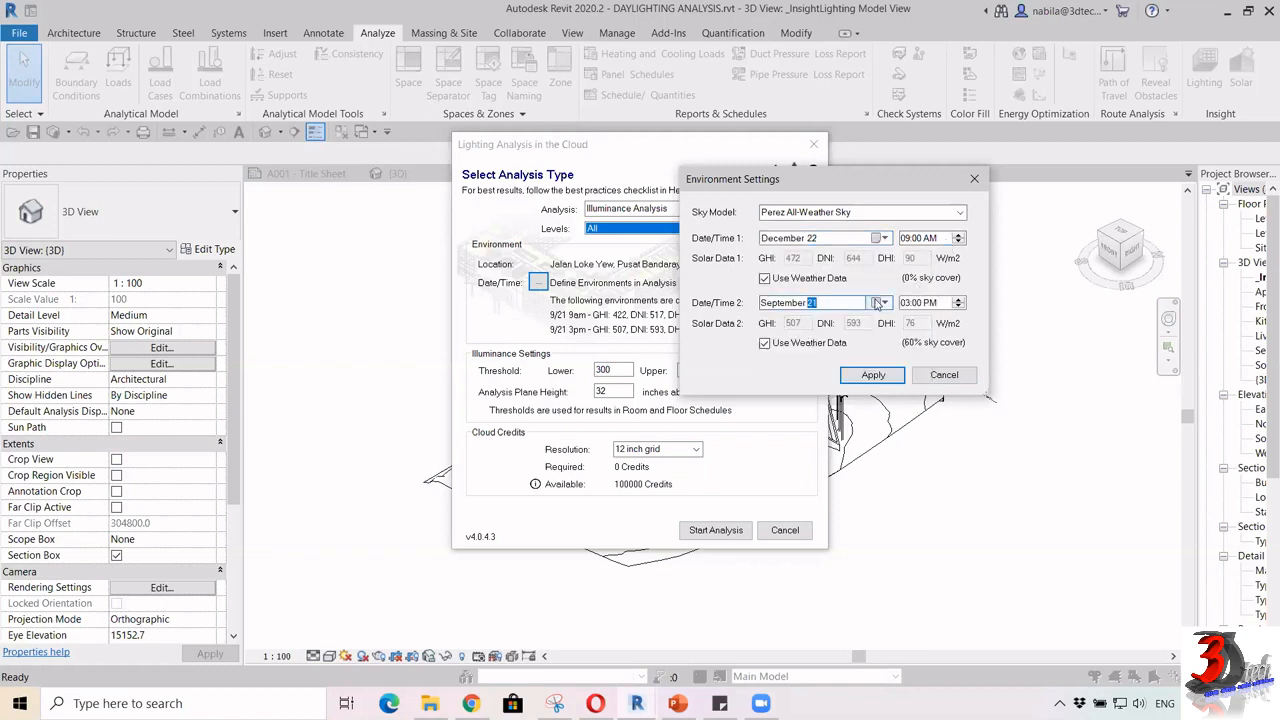
pyautogui.click(877, 303)
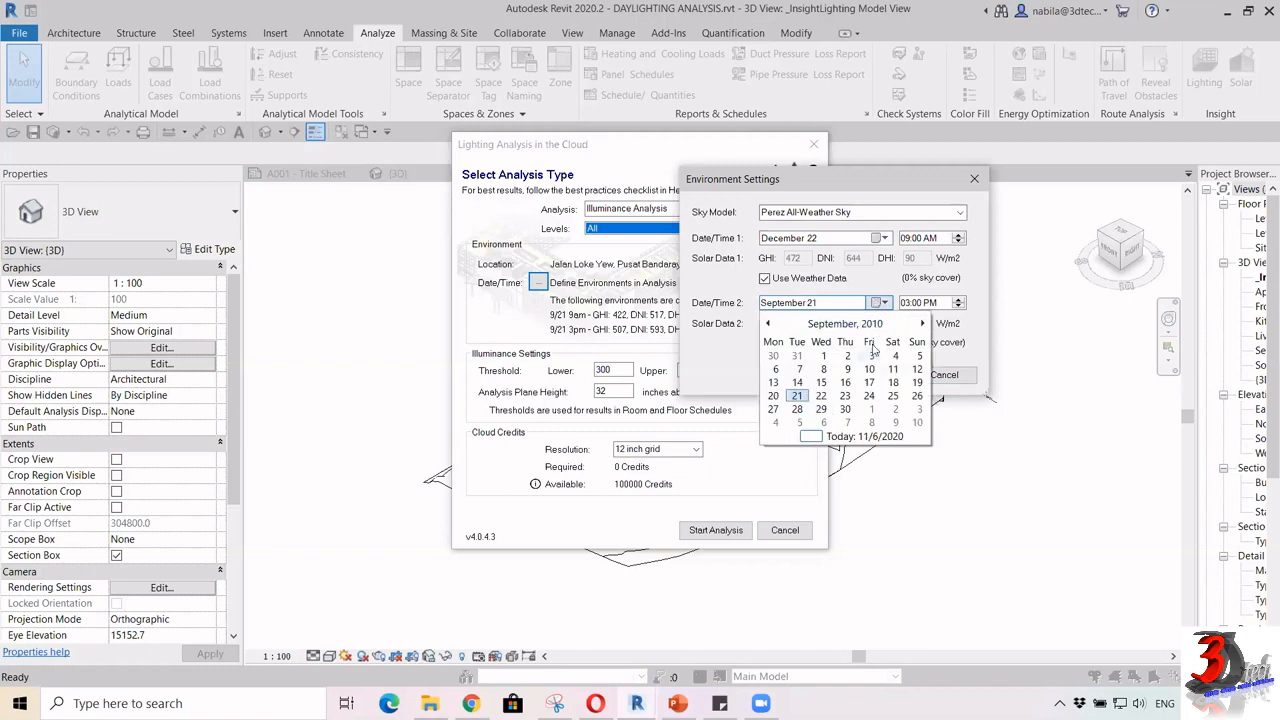
pyautogui.click(874, 324)
pyautogui.click(921, 328)
pyautogui.click(921, 328)
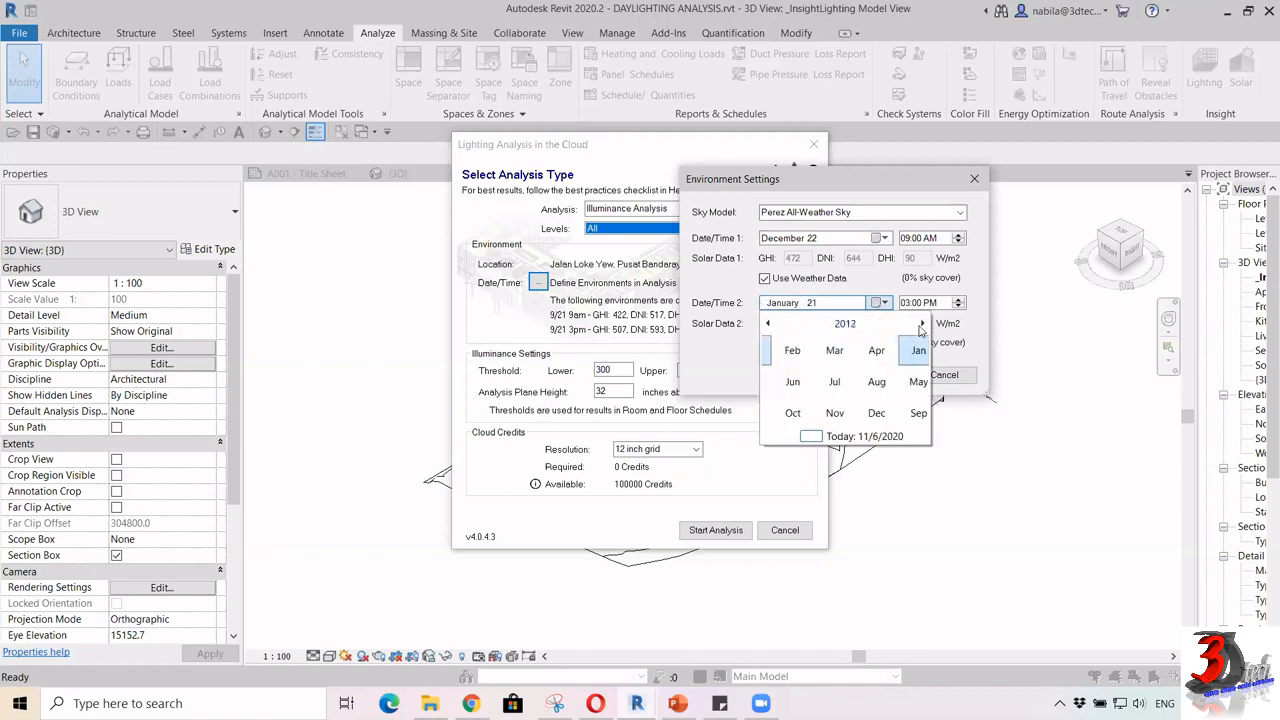
pyautogui.click(921, 328)
pyautogui.click(921, 328)
pyautogui.click(921, 328)
pyautogui.click(921, 328)
pyautogui.click(921, 325)
pyautogui.click(921, 325)
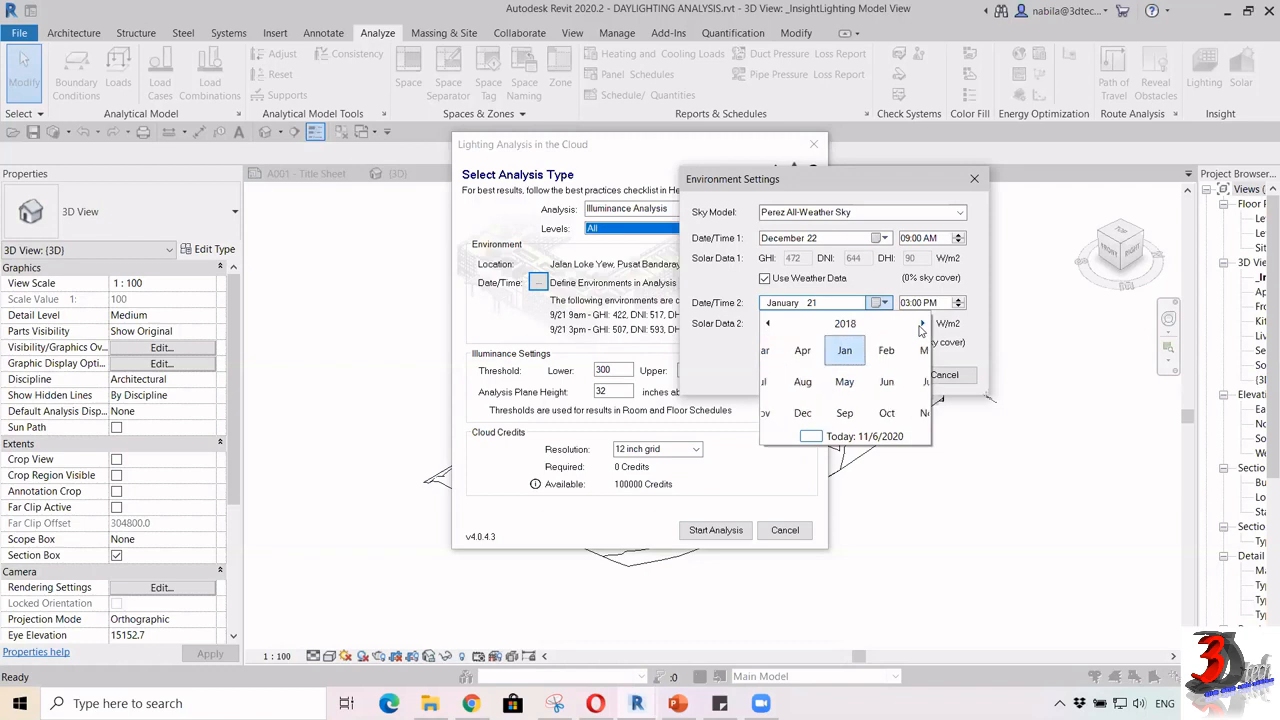
pyautogui.click(921, 325)
pyautogui.click(921, 325)
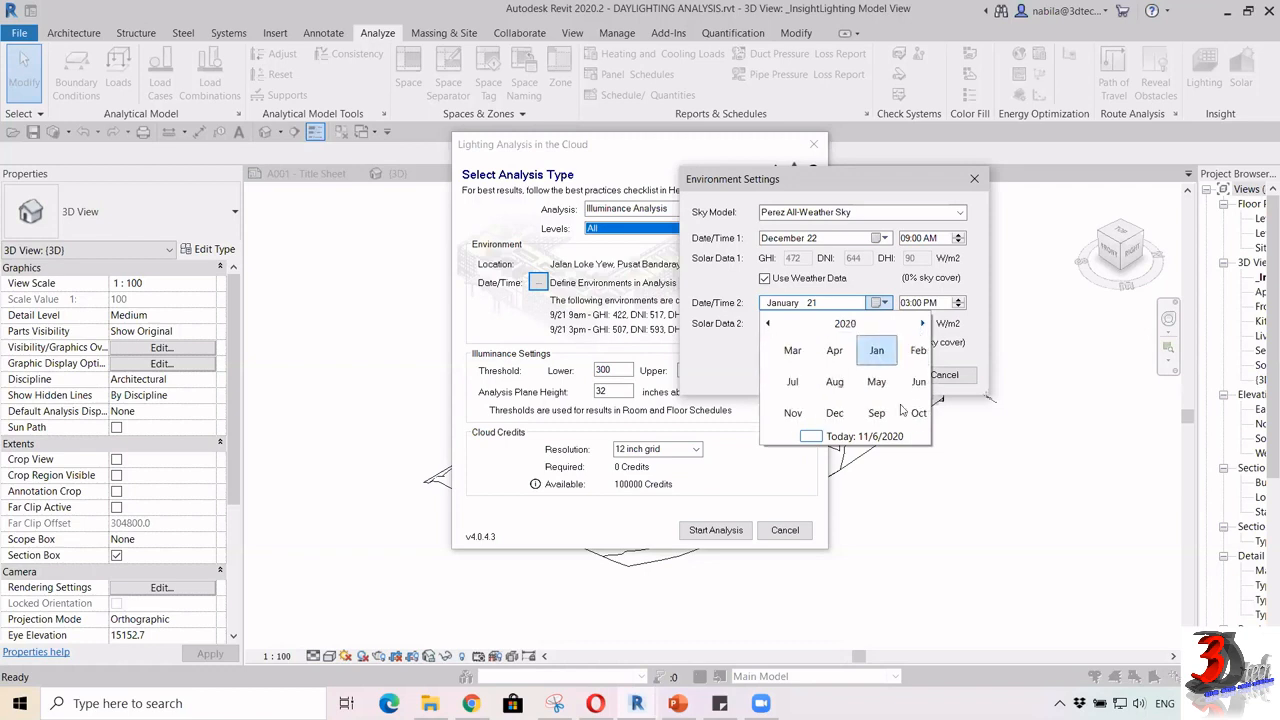
pyautogui.click(907, 413)
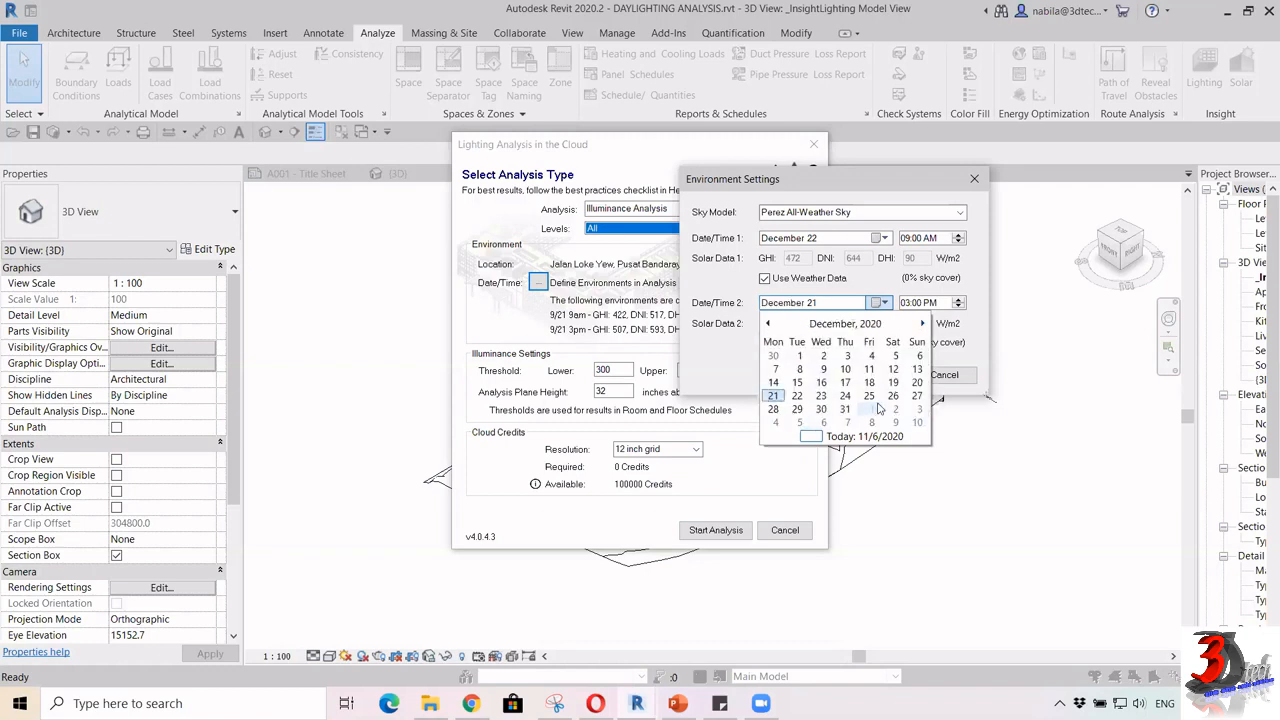
pyautogui.click(797, 395)
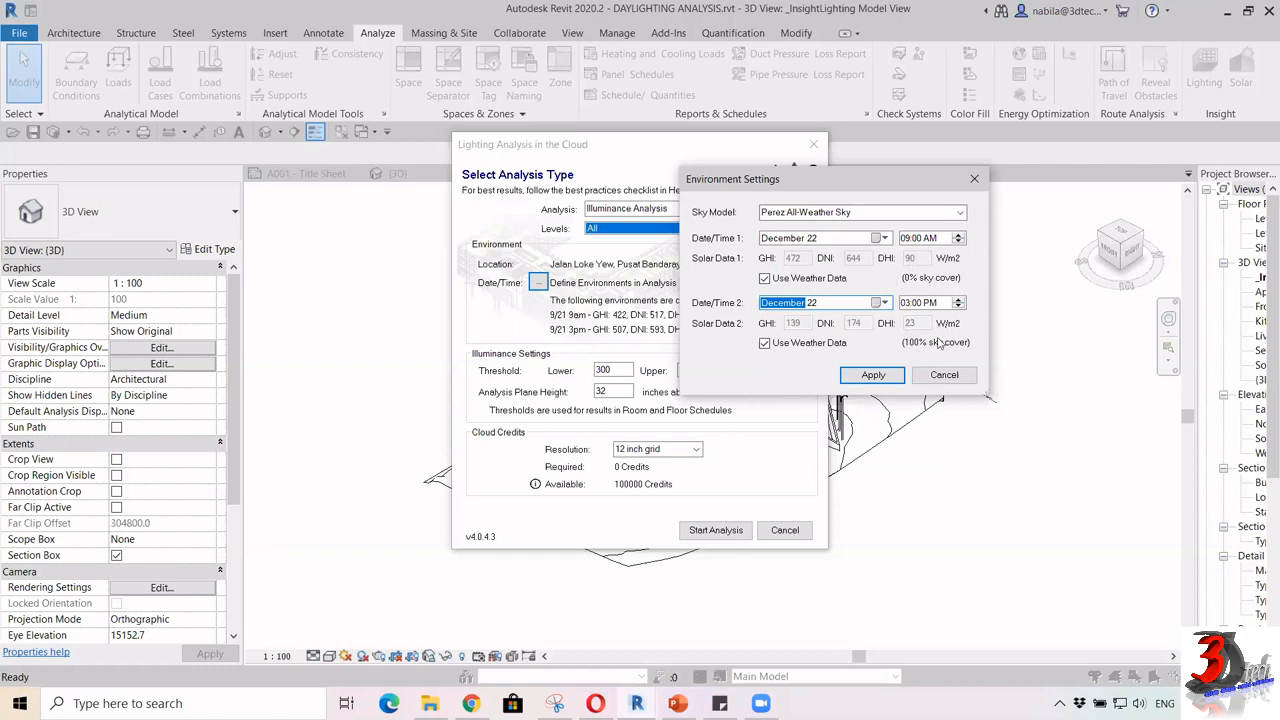
# Set the first analysis time to 09:00 AM and apply the environment settings
pyautogui.click(957, 234)
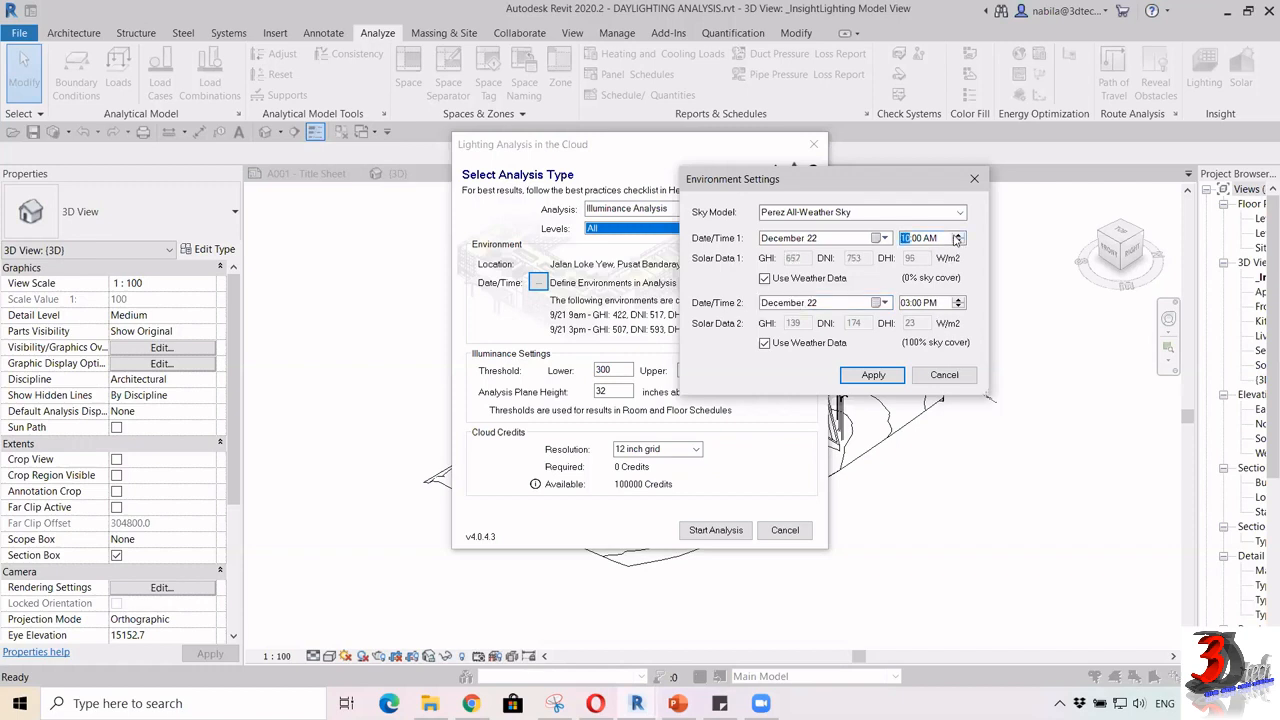
pyautogui.click(958, 242)
pyautogui.click(873, 375)
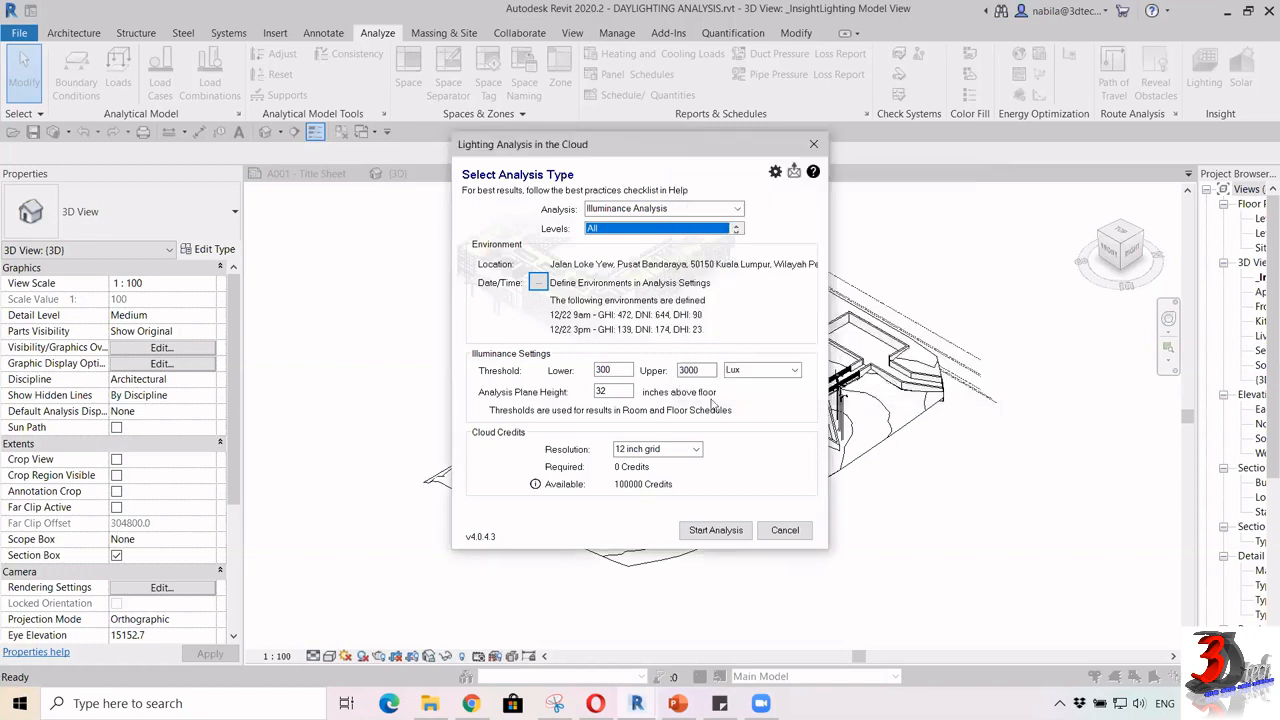
# Reopen the environment settings, review the sky model options, keep Perez All-Weather Sky and apply the settings
pyautogui.click(538, 283)
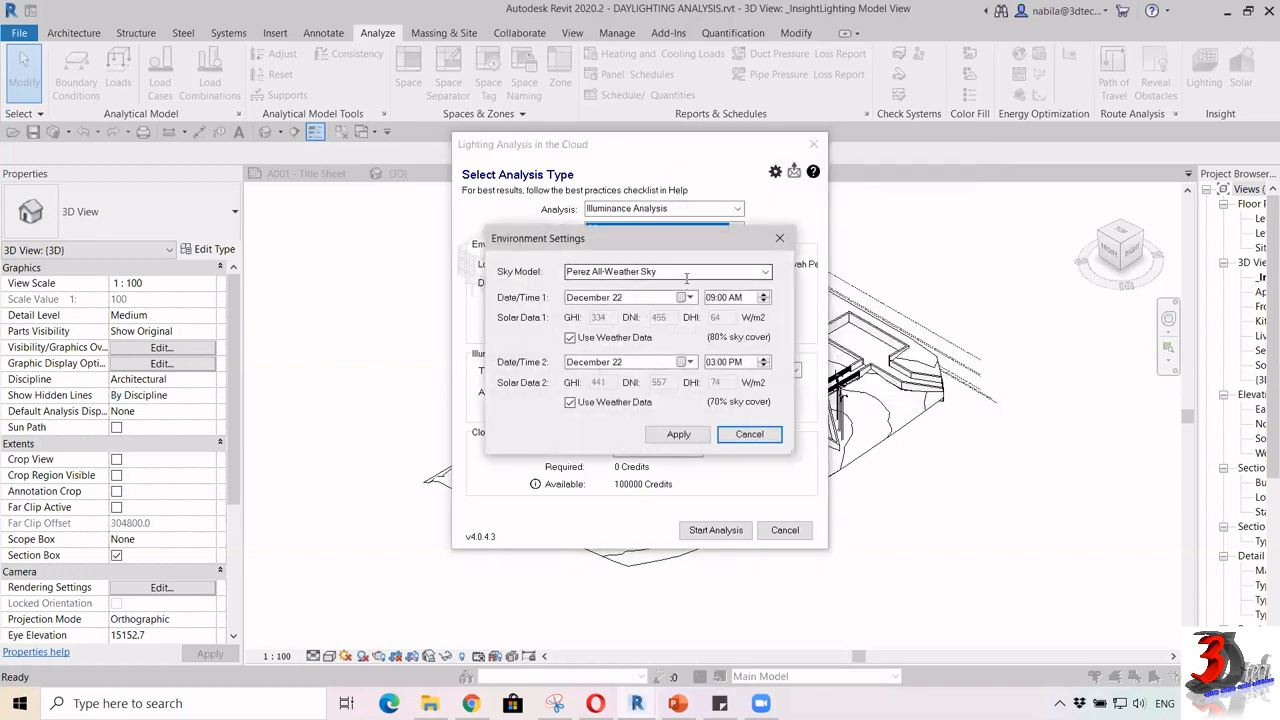
pyautogui.click(765, 276)
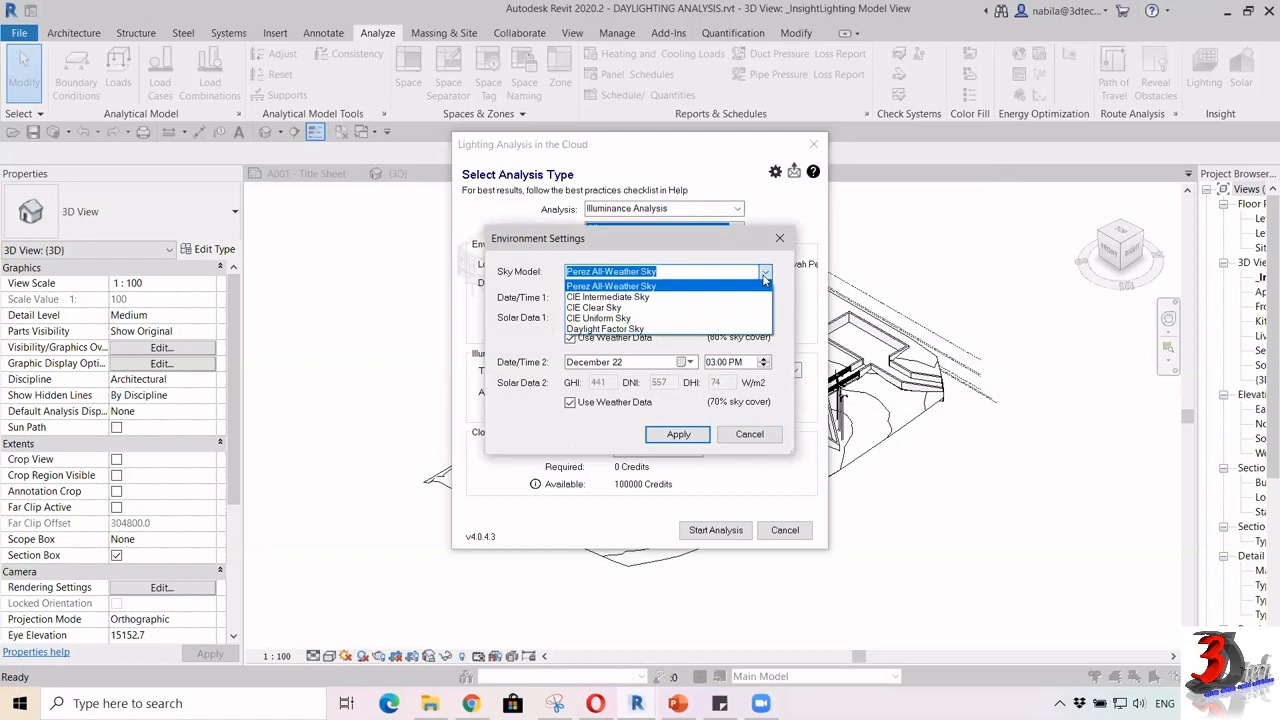
pyautogui.click(765, 278)
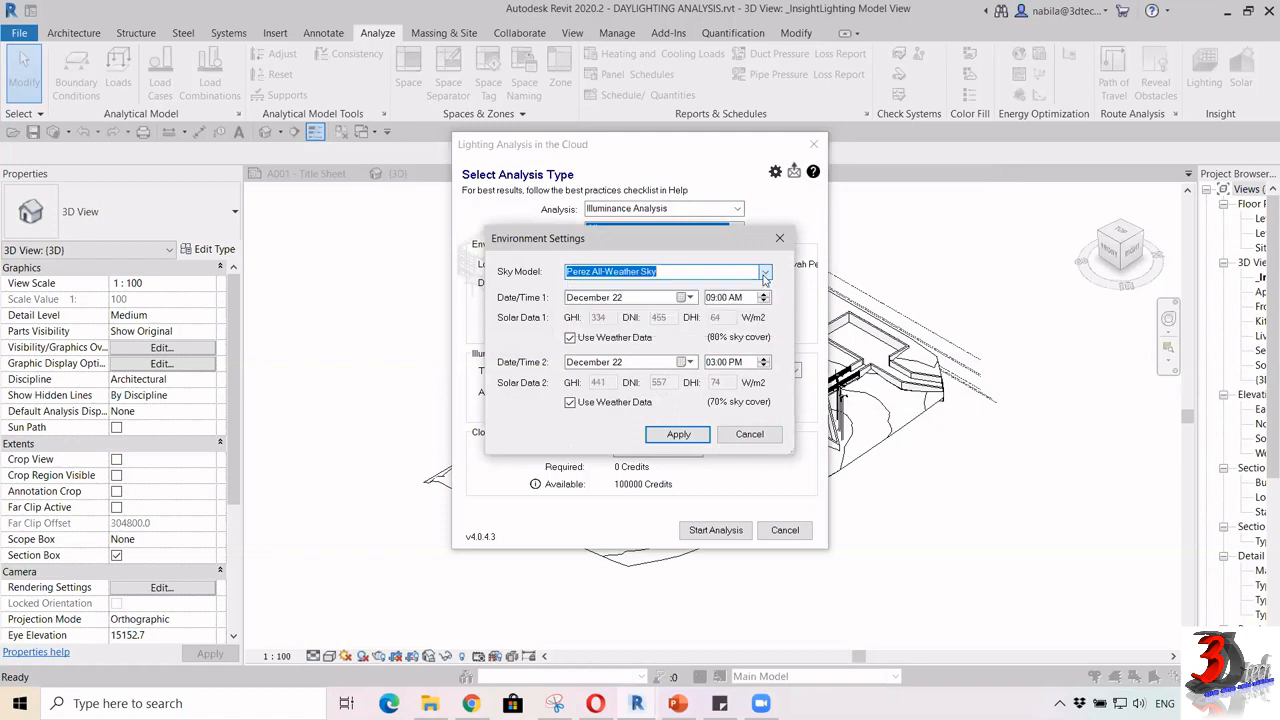
pyautogui.click(678, 434)
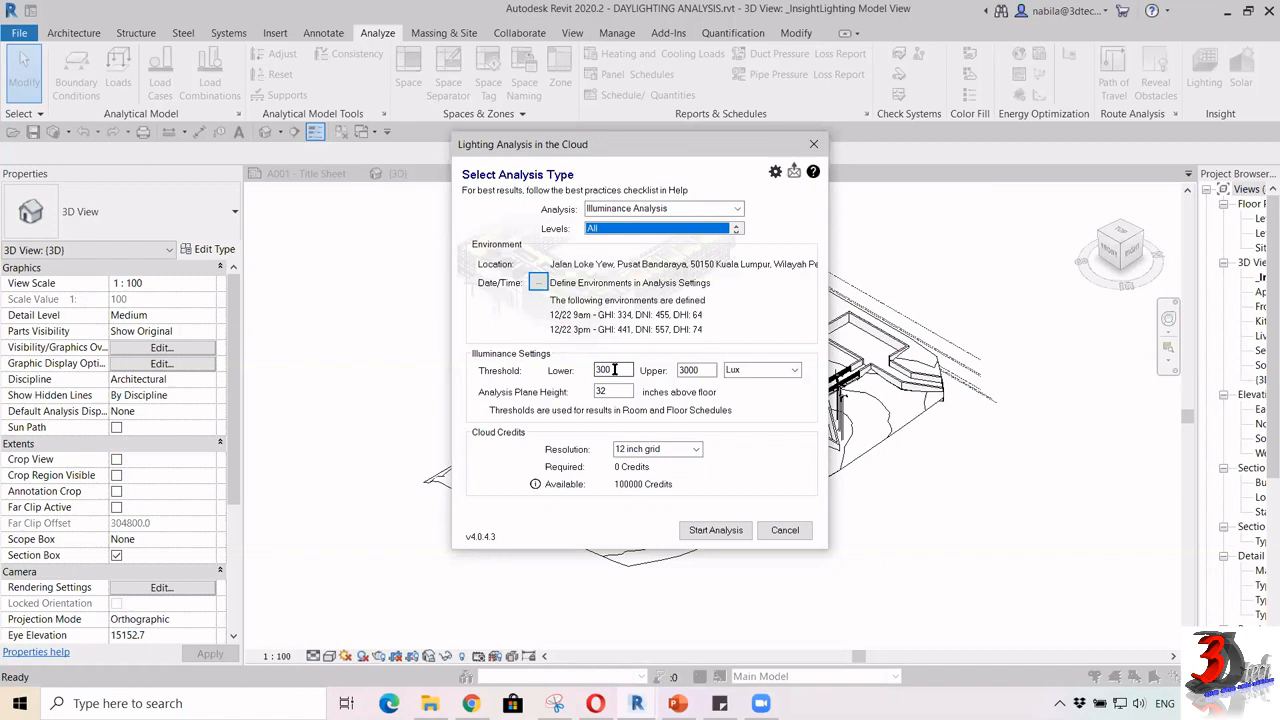
# Set the lower illuminance threshold to 250 lux and the analysis resolution to a 72 inch grid
pyautogui.moveTo(615, 370); pyautogui.dragTo(576, 362)
pyautogui.write('250')
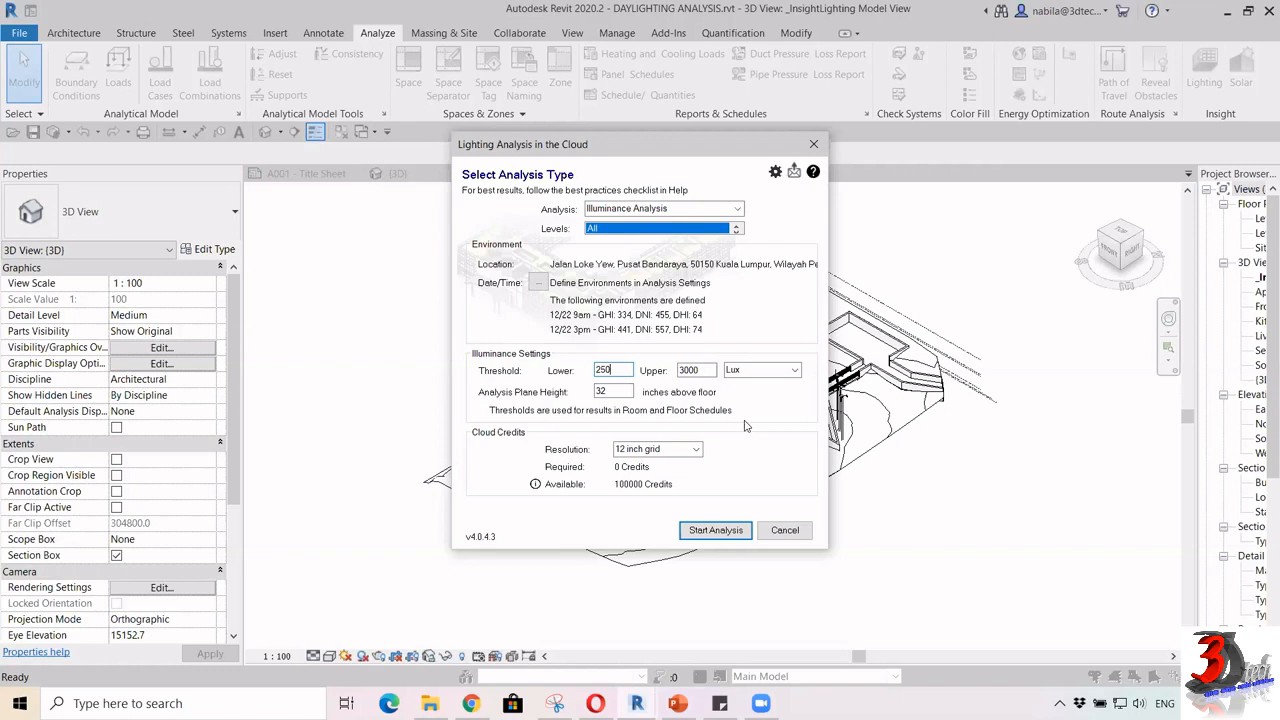
pyautogui.click(696, 451)
pyautogui.click(645, 474)
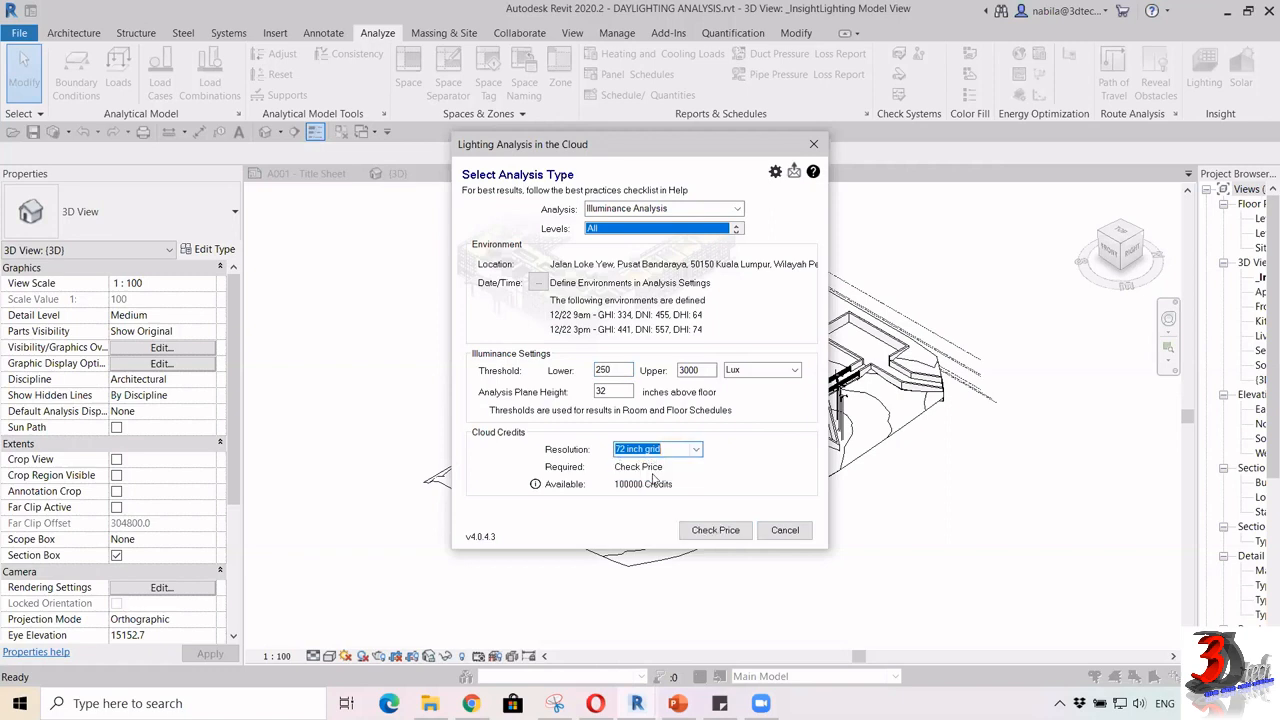
# Check the credit price of the illuminance analysis, start it and acknowledge the model upload notice
pyautogui.click(714, 531)
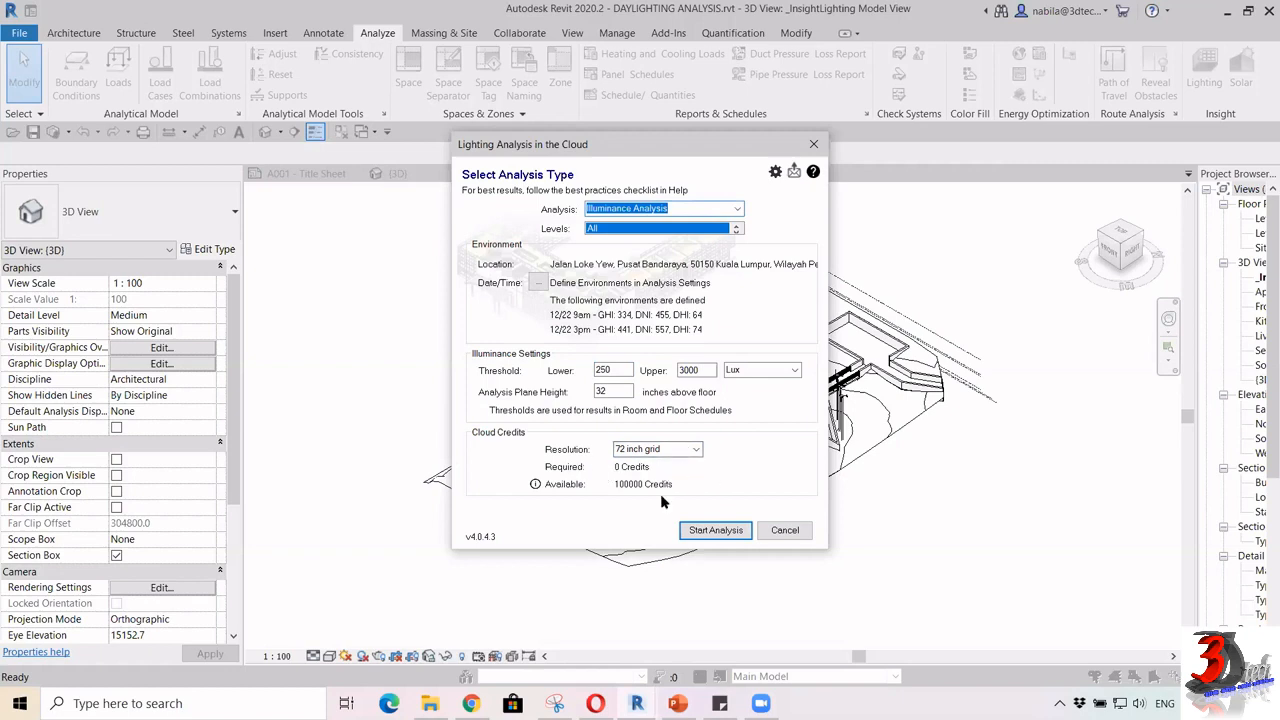
pyautogui.click(716, 530)
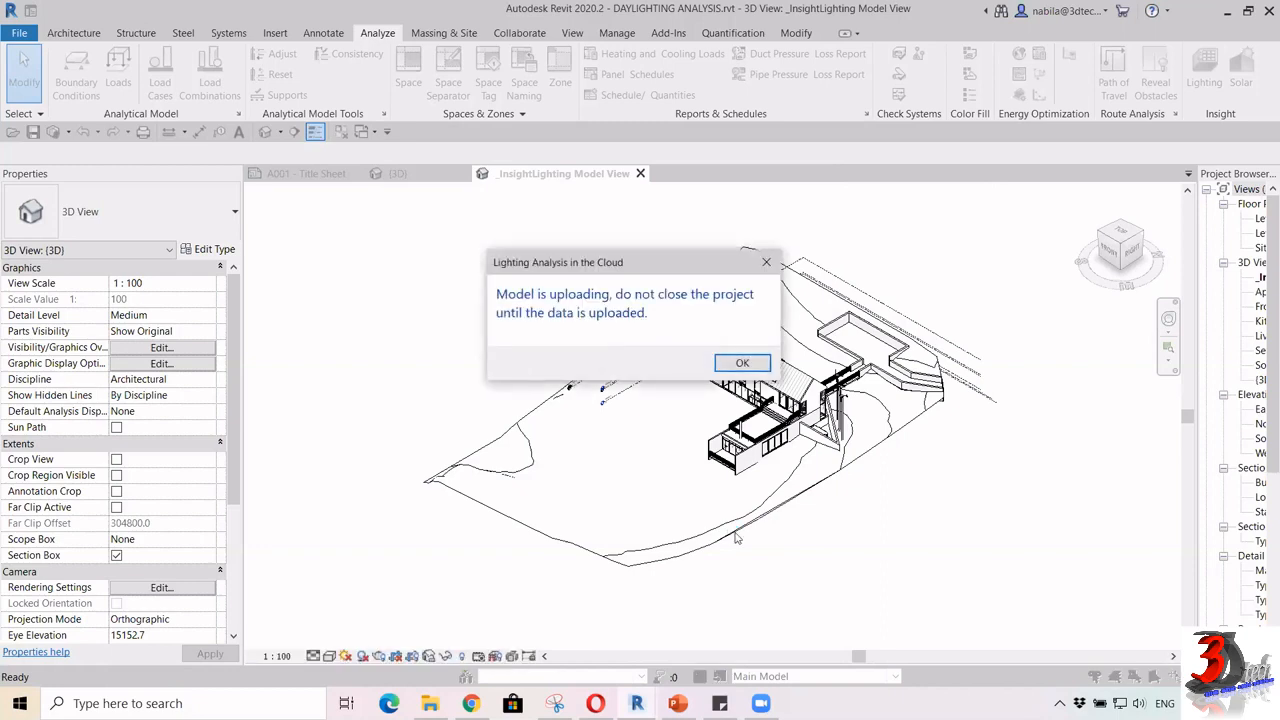
pyautogui.click(742, 363)
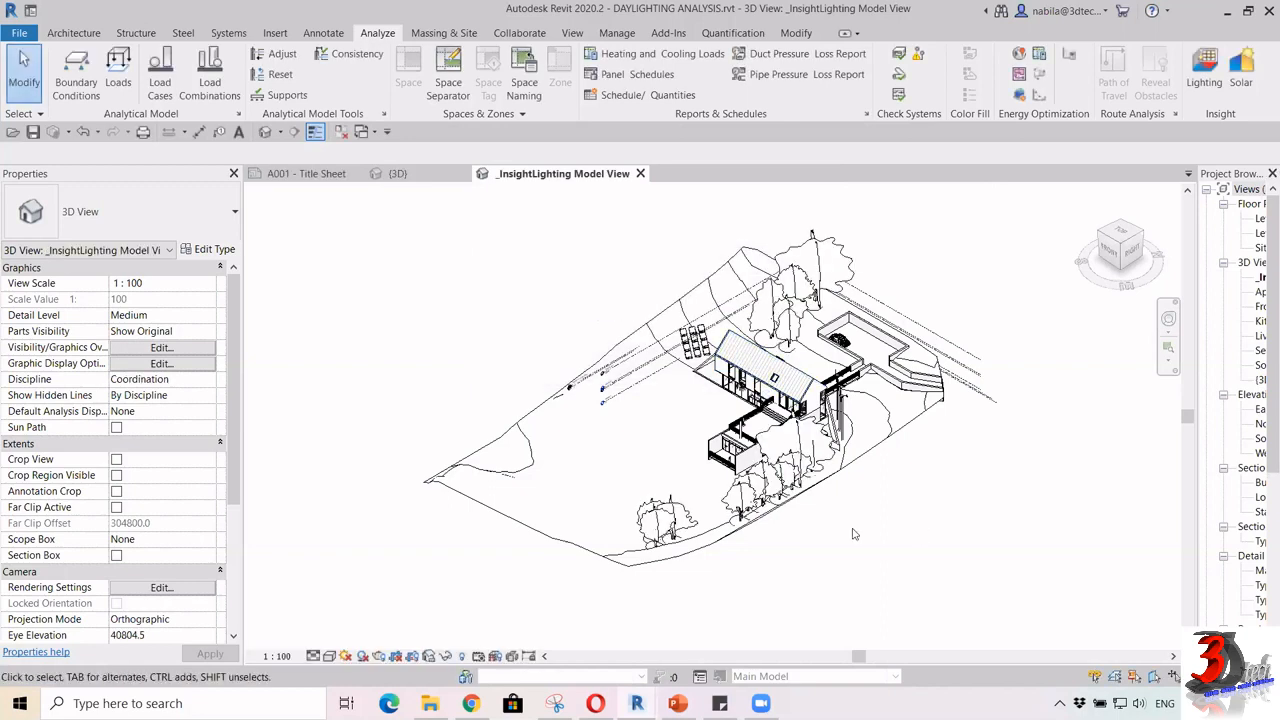
# Switch to the DAYLIGHTING ANALYSIS COMPLETED project and examine the illuminance results on the house floors and terrace in 3D
pyautogui.moveTo(636, 703)
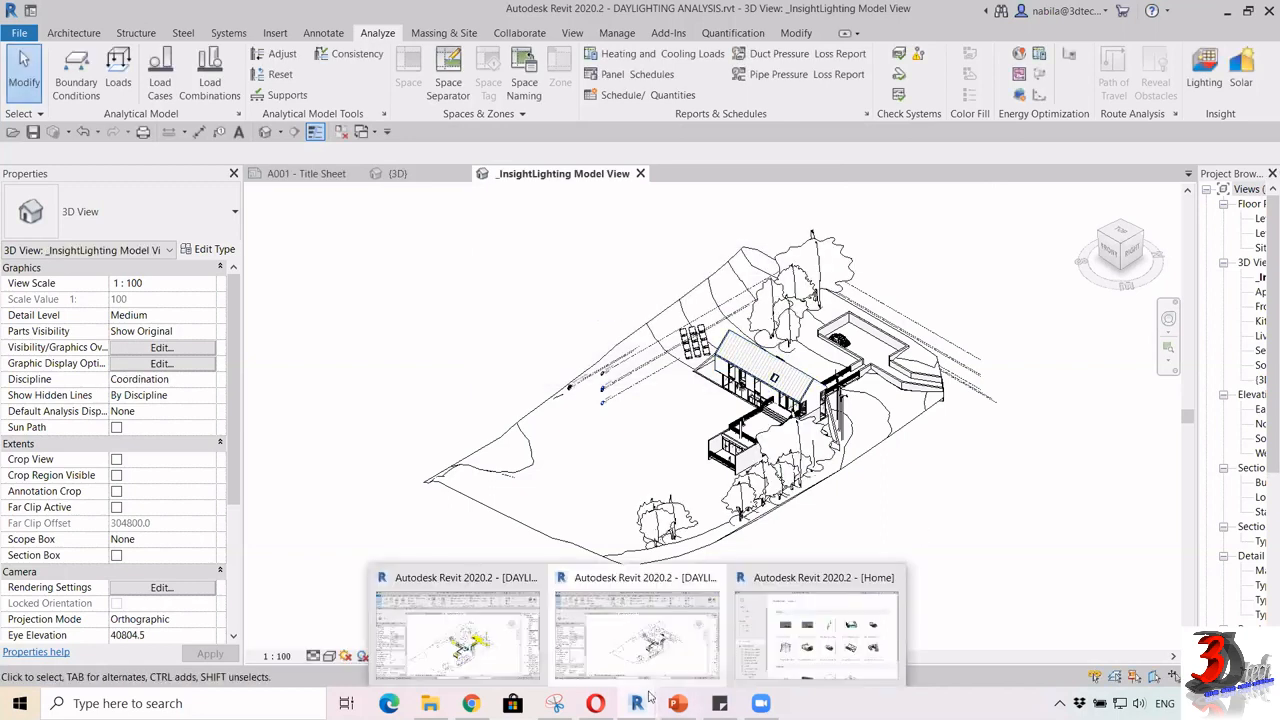
pyautogui.click(501, 649)
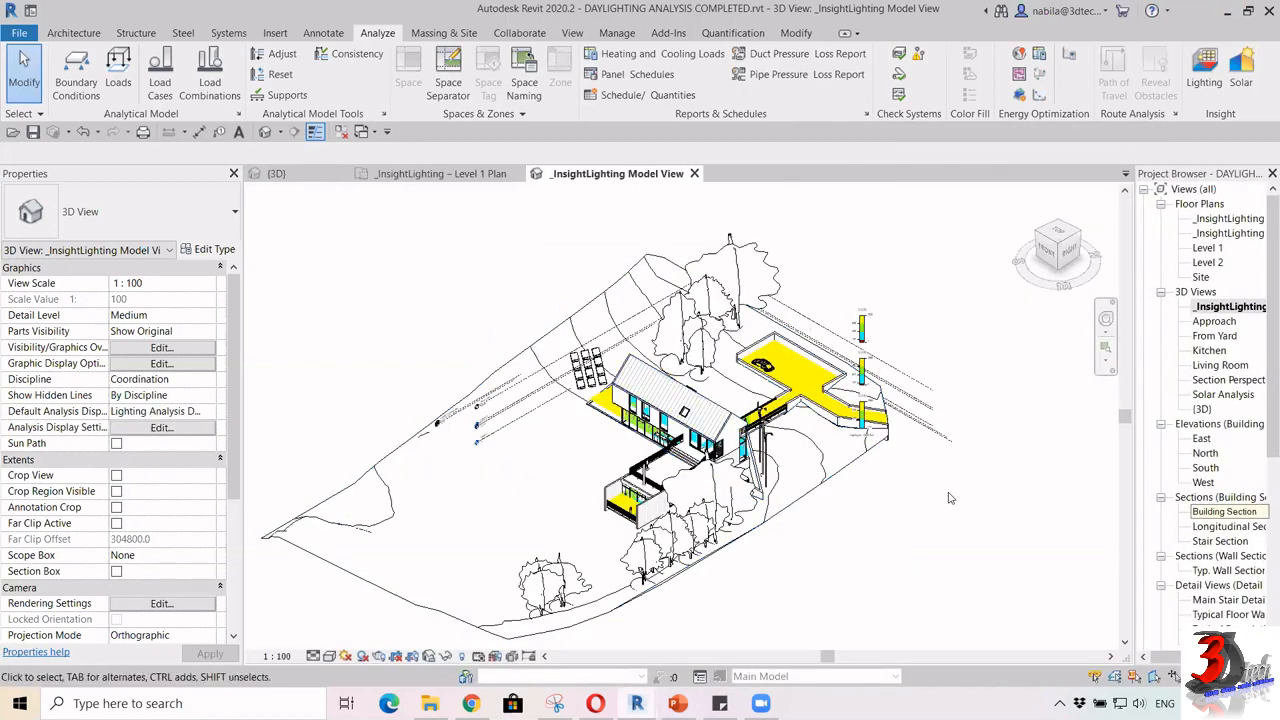
pyautogui.keyDown('shift'); pyautogui.moveTo(950, 498); pyautogui.dragTo(1006, 452, button='middle'); pyautogui.keyUp('shift')
pyautogui.keyDown('shift'); pyautogui.moveTo(952, 493); pyautogui.dragTo(1004, 486, button='middle'); pyautogui.keyUp('shift')
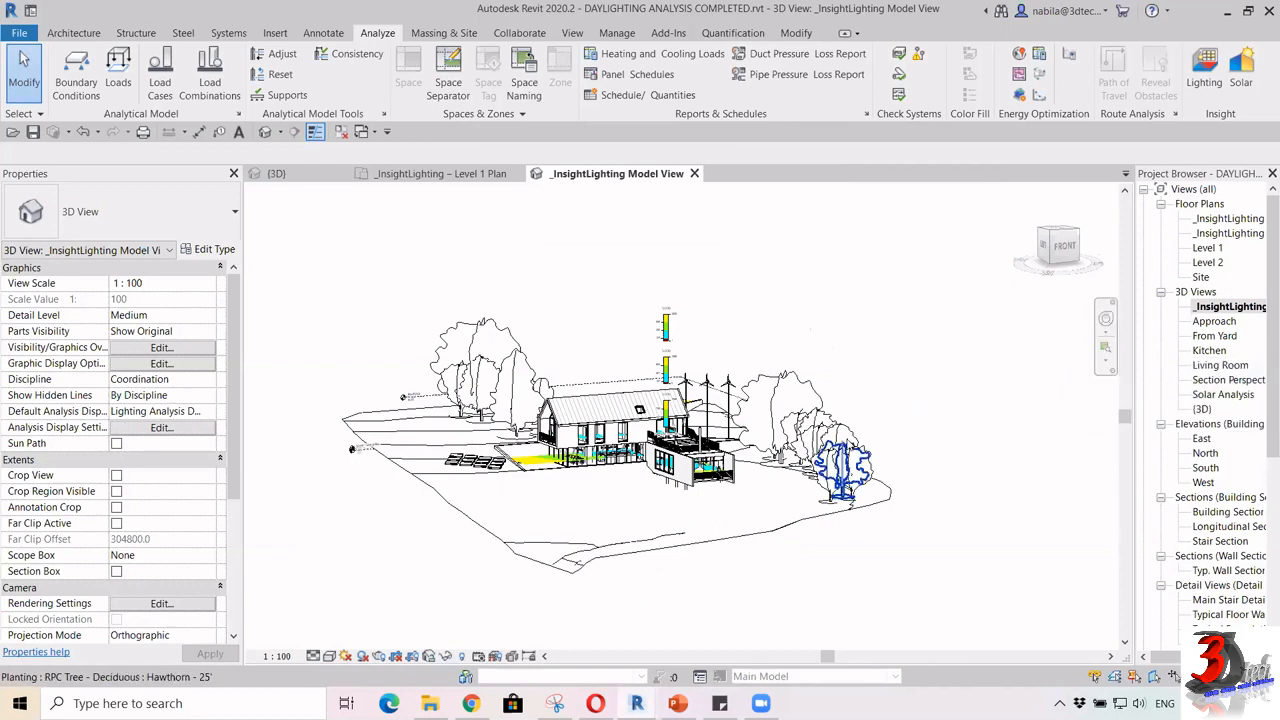
pyautogui.scroll(8, 726, 428)
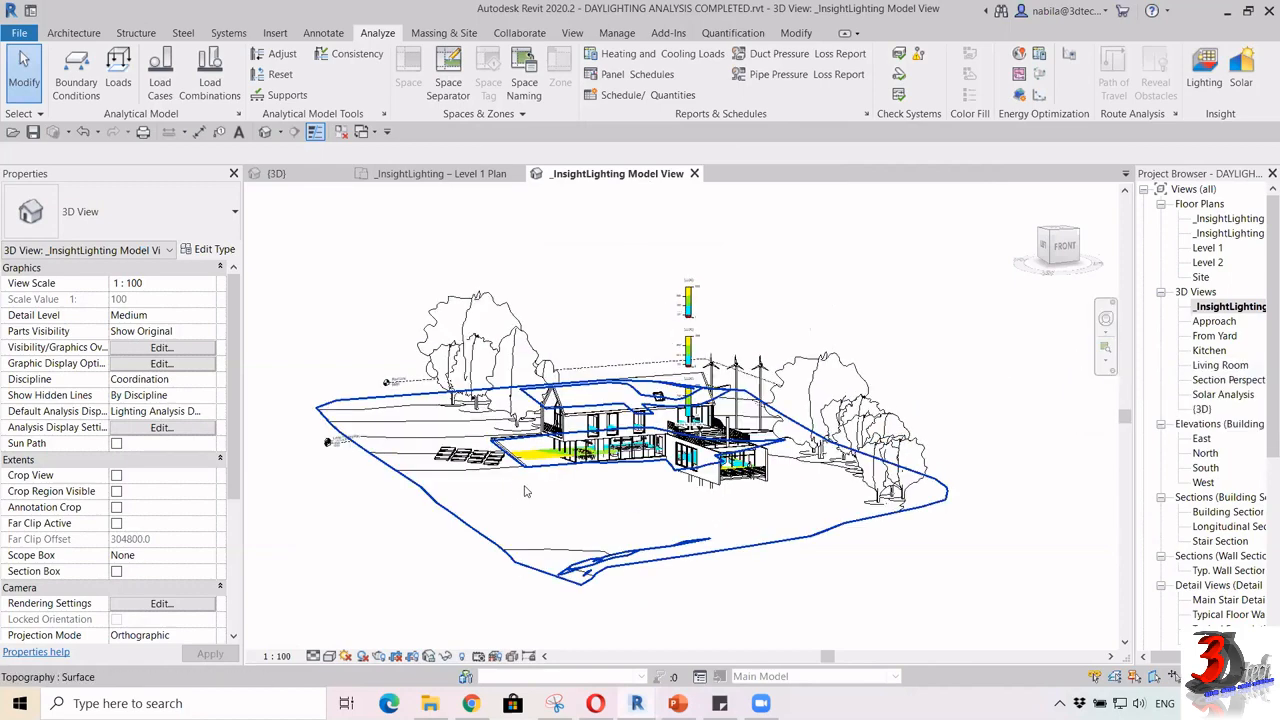
pyautogui.keyDown('shift'); pyautogui.moveTo(737, 449); pyautogui.dragTo(643, 360, button='middle'); pyautogui.keyUp('shift')
pyautogui.scroll(-6, 643, 360)
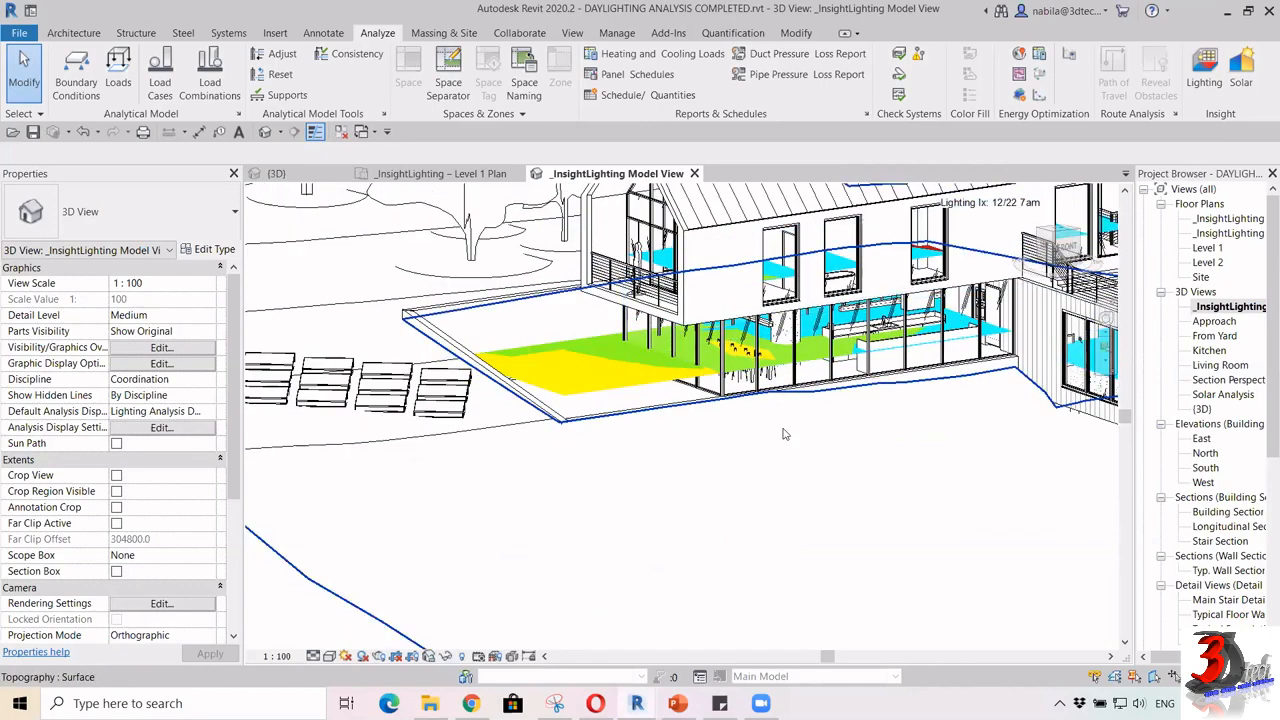
pyautogui.scroll(5, 835, 280)
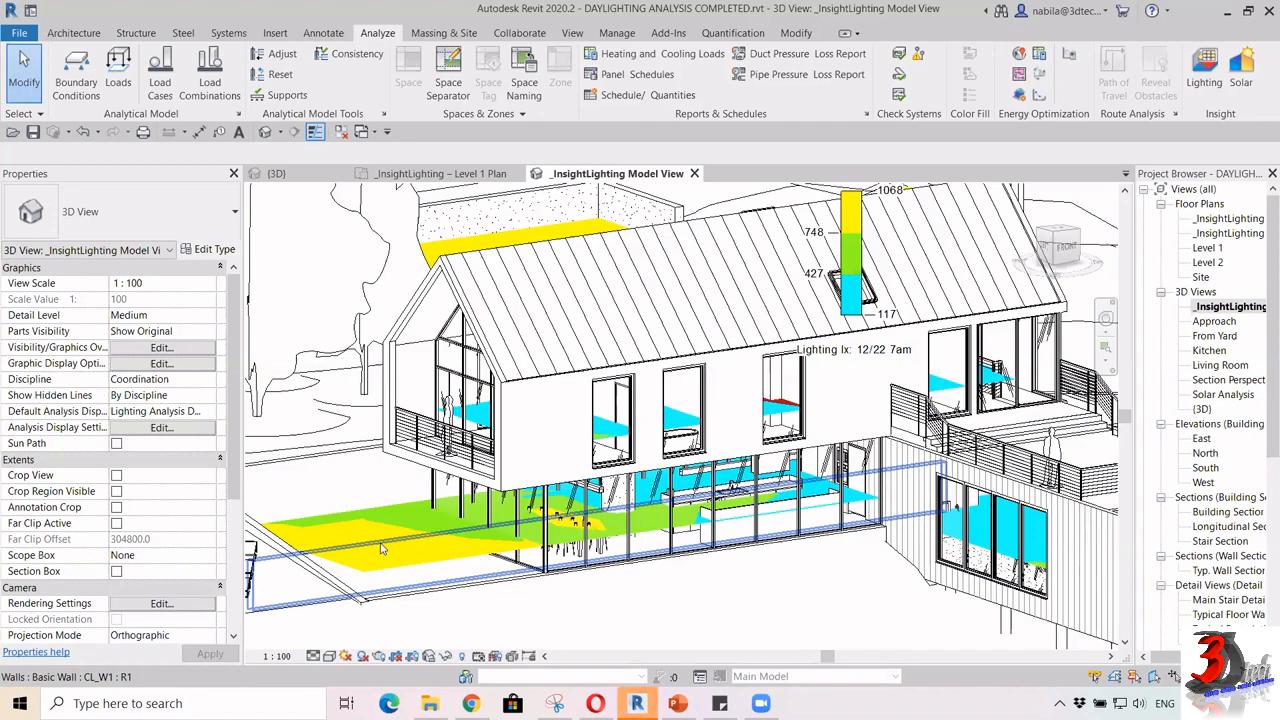
pyautogui.scroll(-3, 735, 407)
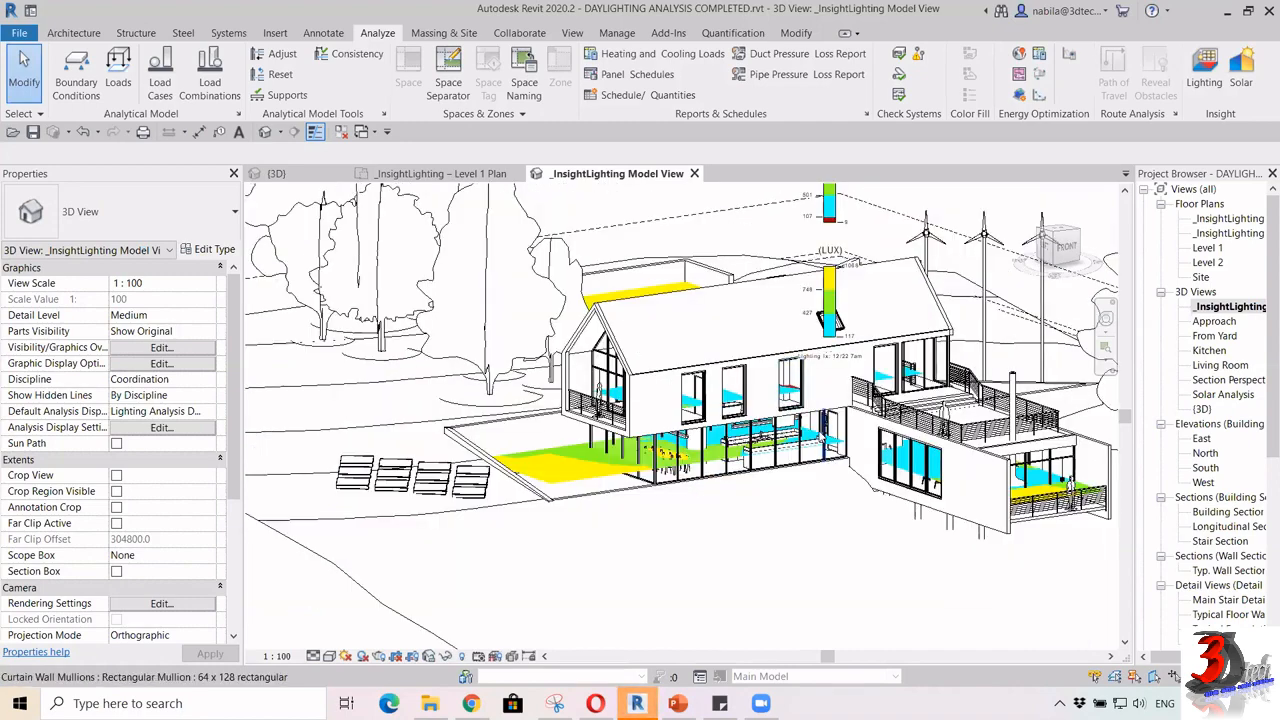
pyautogui.moveTo(851, 350); pyautogui.dragTo(802, 436, button='middle')
pyautogui.scroll(-2, 790, 400)
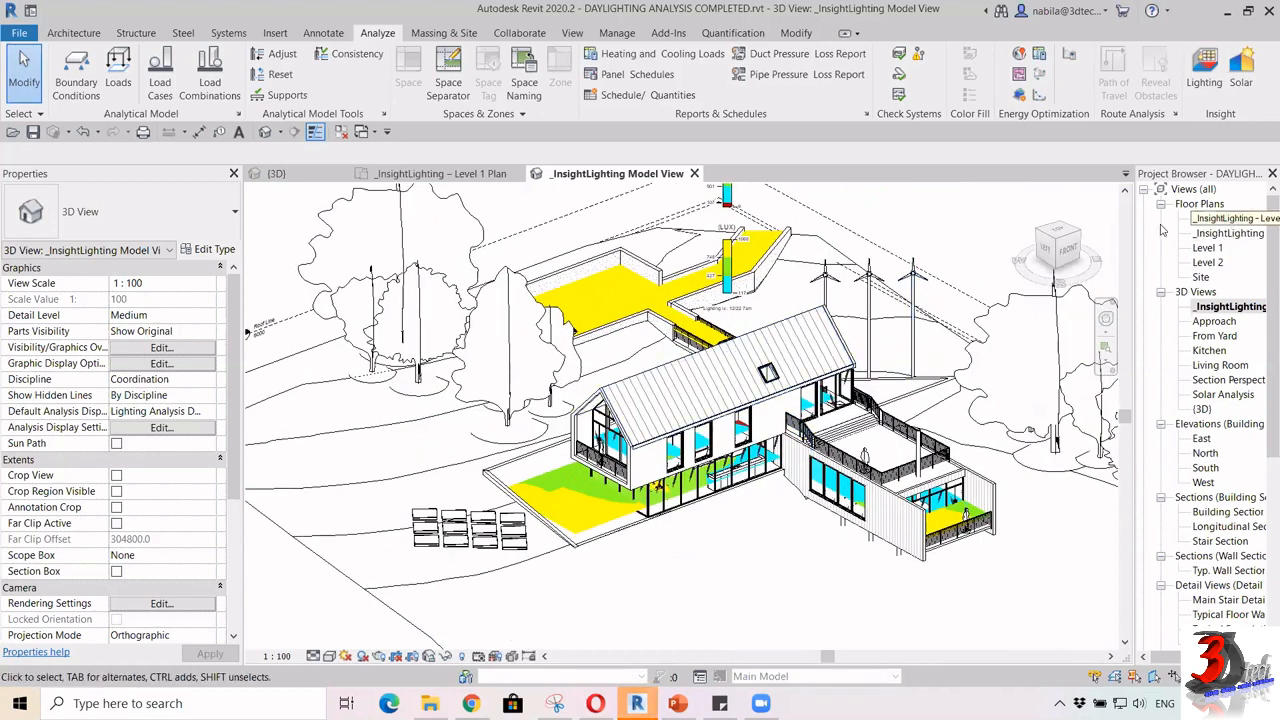
# Open the _InsightLighting – Level 1 Plan floor plan and move its lux legend to the empty area between the two wings
pyautogui.moveTo(1134, 238); pyautogui.dragTo(1060, 234)
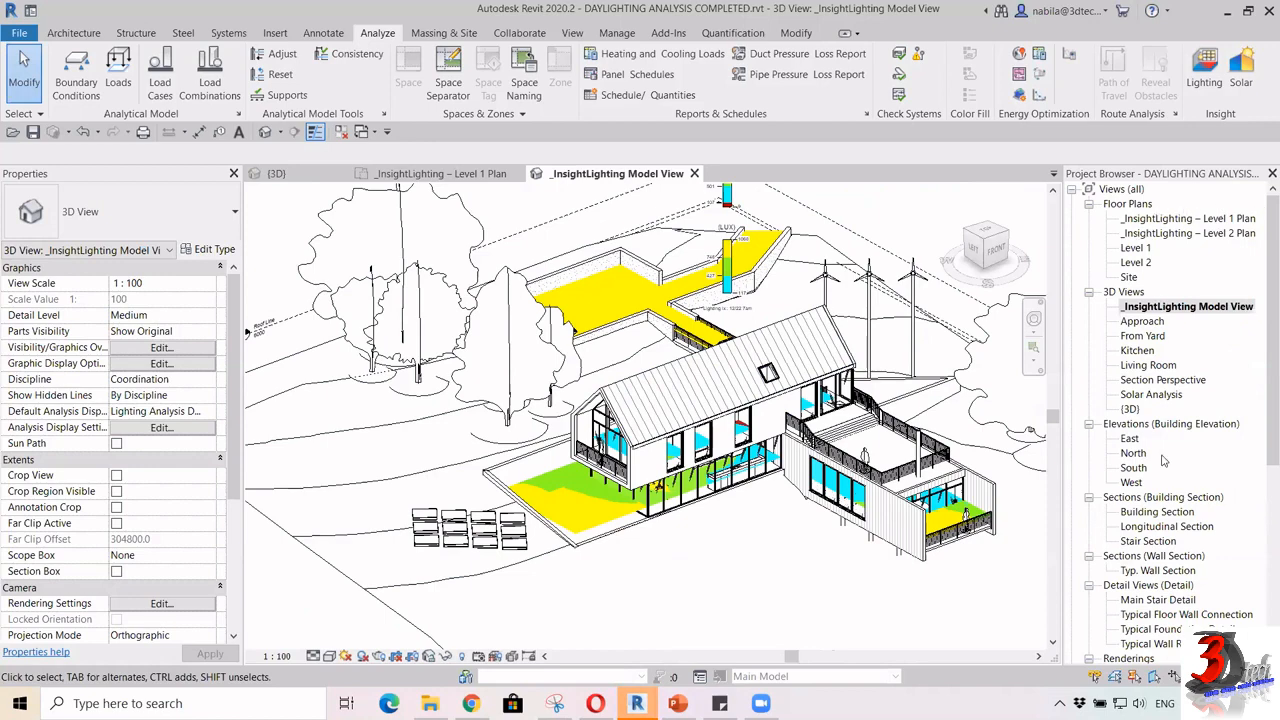
pyautogui.scroll(-7, 1165, 460)
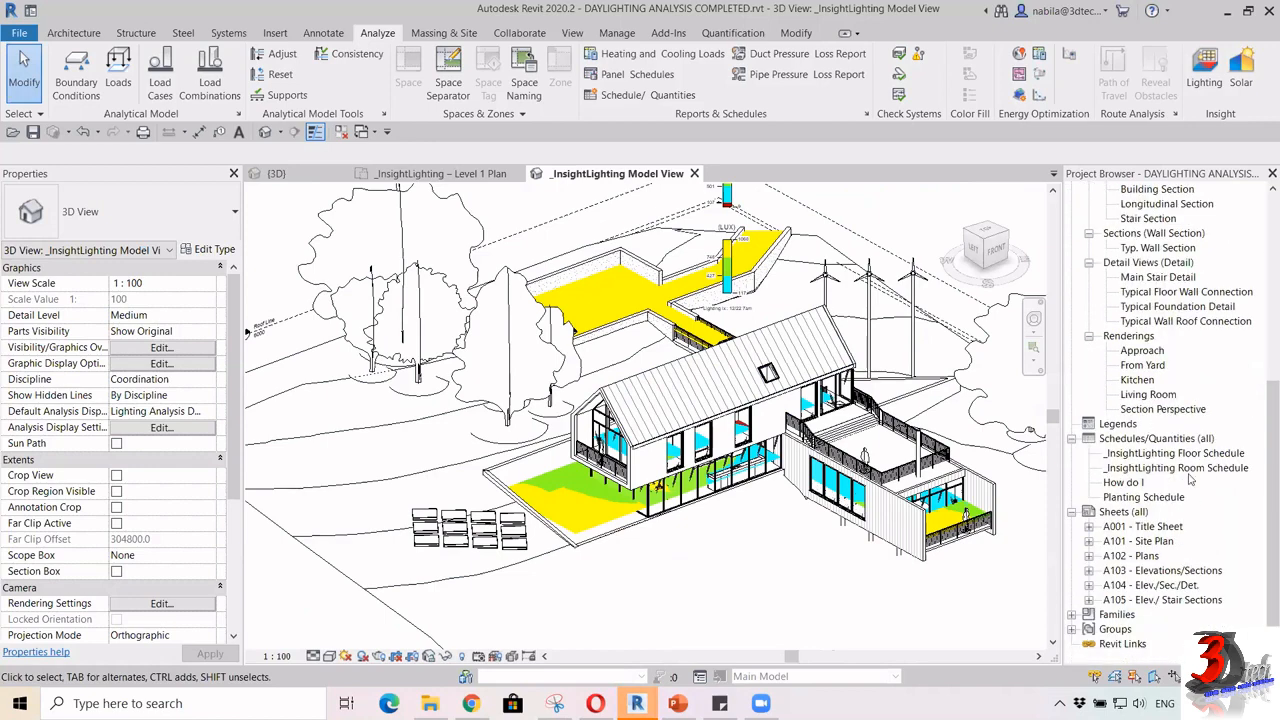
pyautogui.scroll(7, 1188, 470)
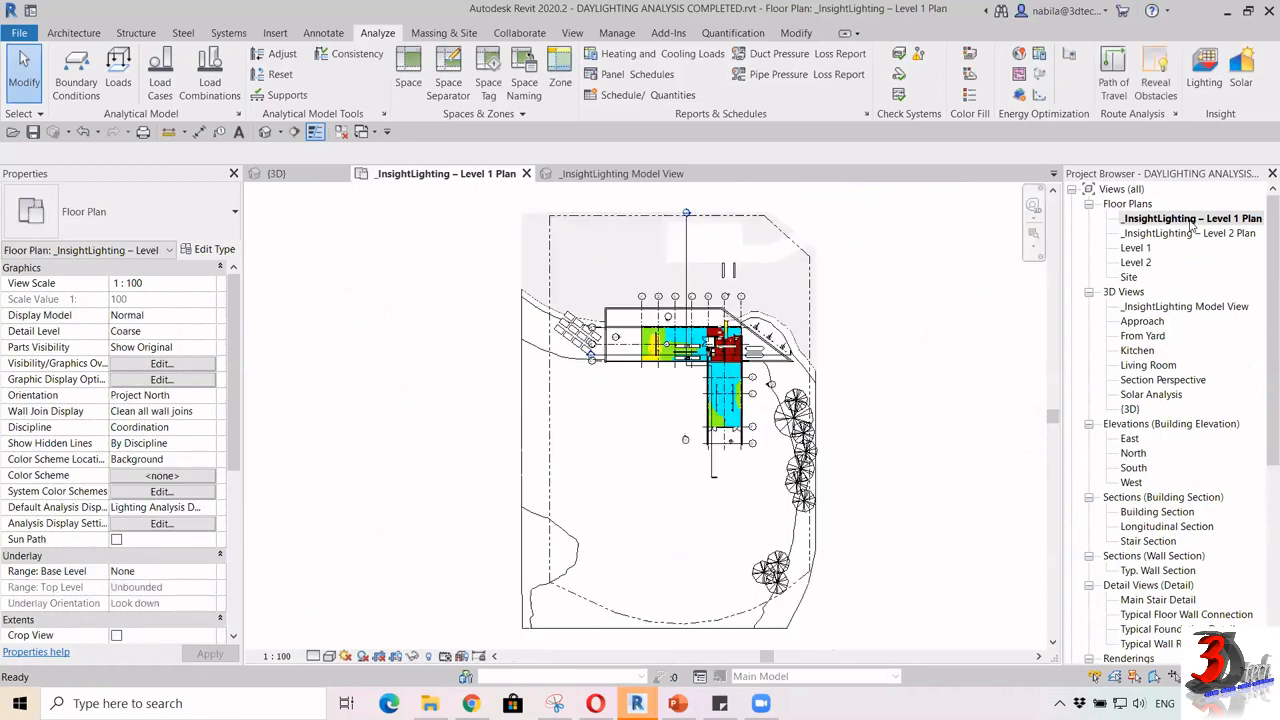
pyautogui.scroll(3, 712, 378)
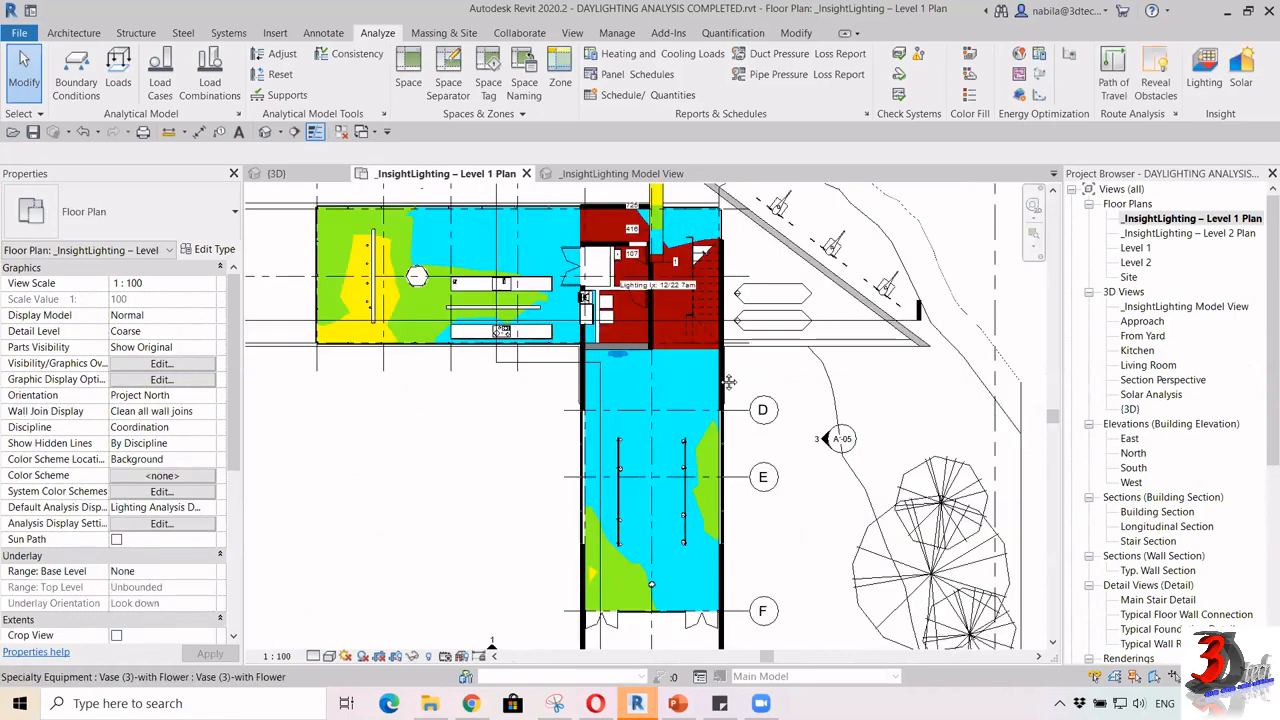
pyautogui.moveTo(797, 205)
pyautogui.mouseDown()
pyautogui.moveTo(703, 338)
pyautogui.moveTo(568, 428)
pyautogui.mouseUp()
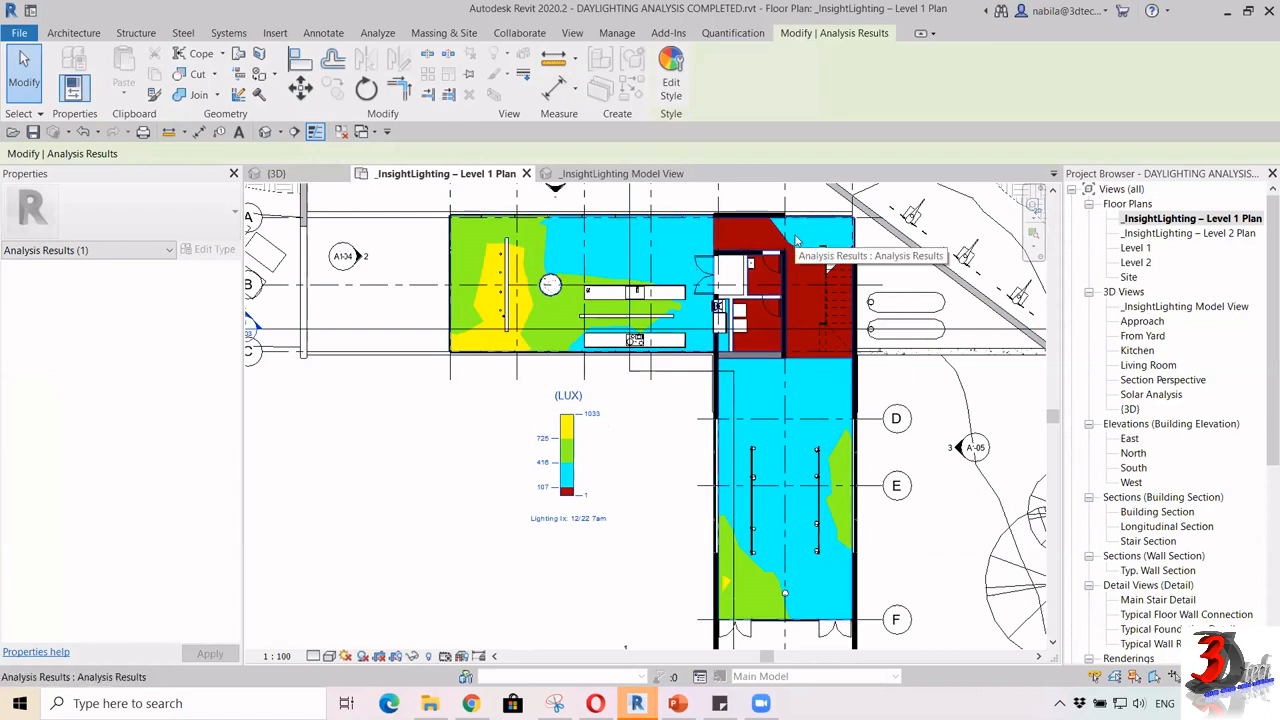
# Return to the _InsightLighting Model View and examine the illuminance colours on the terrace and glazed rooms from several angles
pyautogui.click(317, 174)
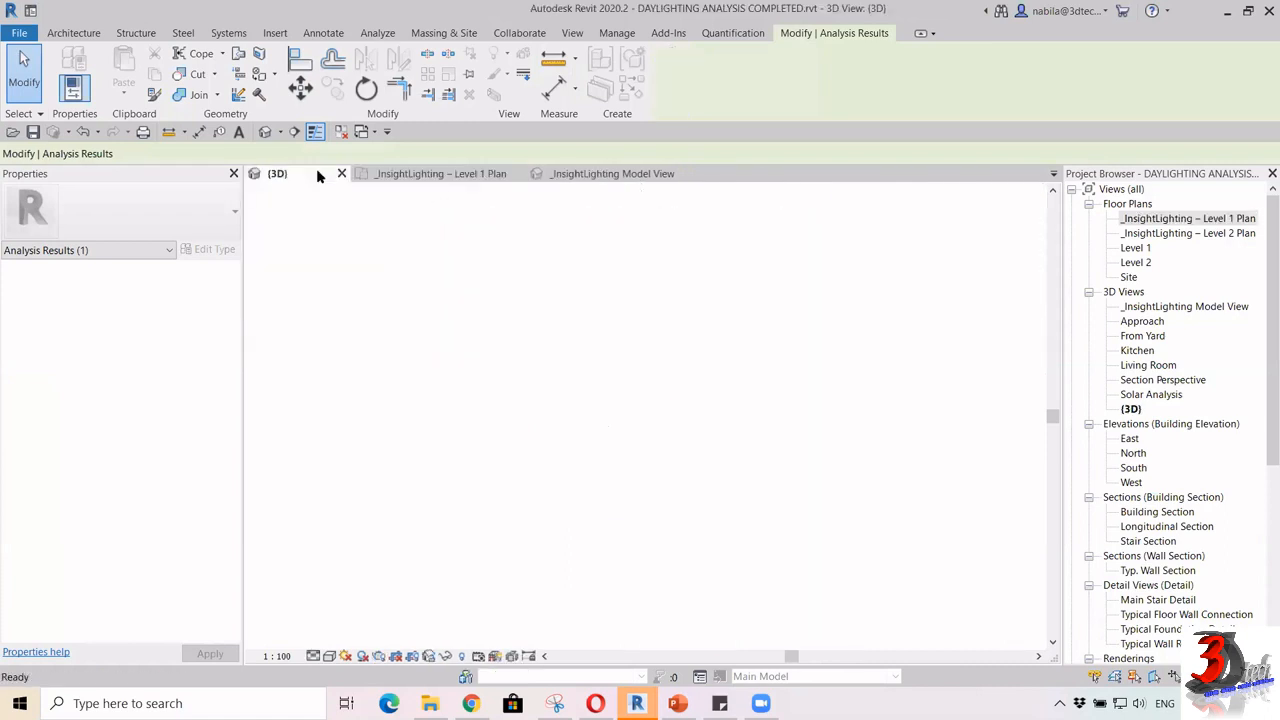
pyautogui.click(610, 174)
pyautogui.moveTo(549, 428)
pyautogui.keyDown('shift'); pyautogui.mouseDown(button='middle')
pyautogui.moveTo(754, 405)
pyautogui.moveTo(876, 408)
pyautogui.moveTo(750, 488)
pyautogui.moveTo(777, 420)
pyautogui.moveTo(814, 414)
pyautogui.moveTo(704, 418)
pyautogui.mouseUp(button='middle'); pyautogui.keyUp('shift')
pyautogui.scroll(5, 743, 493)
pyautogui.scroll(-3, 743, 493)
pyautogui.scroll(-5, 814, 408)
pyautogui.scroll(-6, 782, 418)
pyautogui.scroll(2, 706, 420)
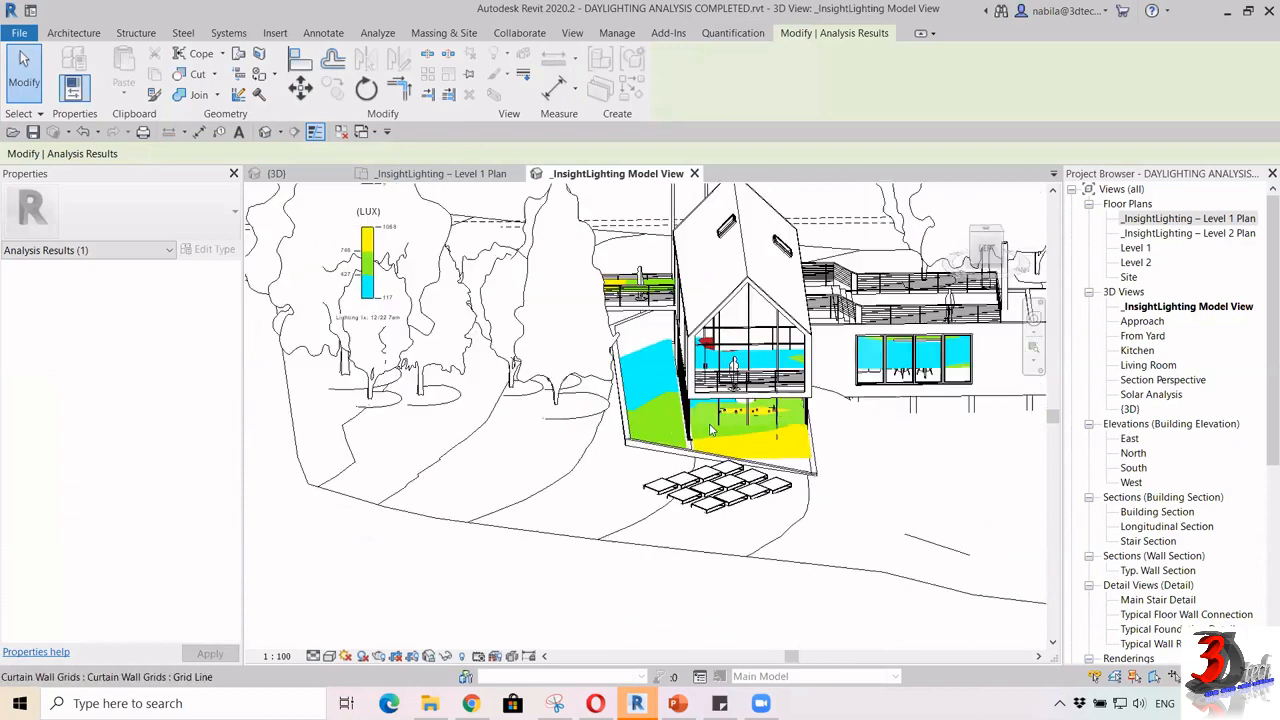
pyautogui.scroll(-1, 764, 450)
pyautogui.keyDown('shift'); pyautogui.moveTo(825, 454); pyautogui.dragTo(771, 449, button='middle'); pyautogui.keyUp('shift')
pyautogui.scroll(4, 751, 434)
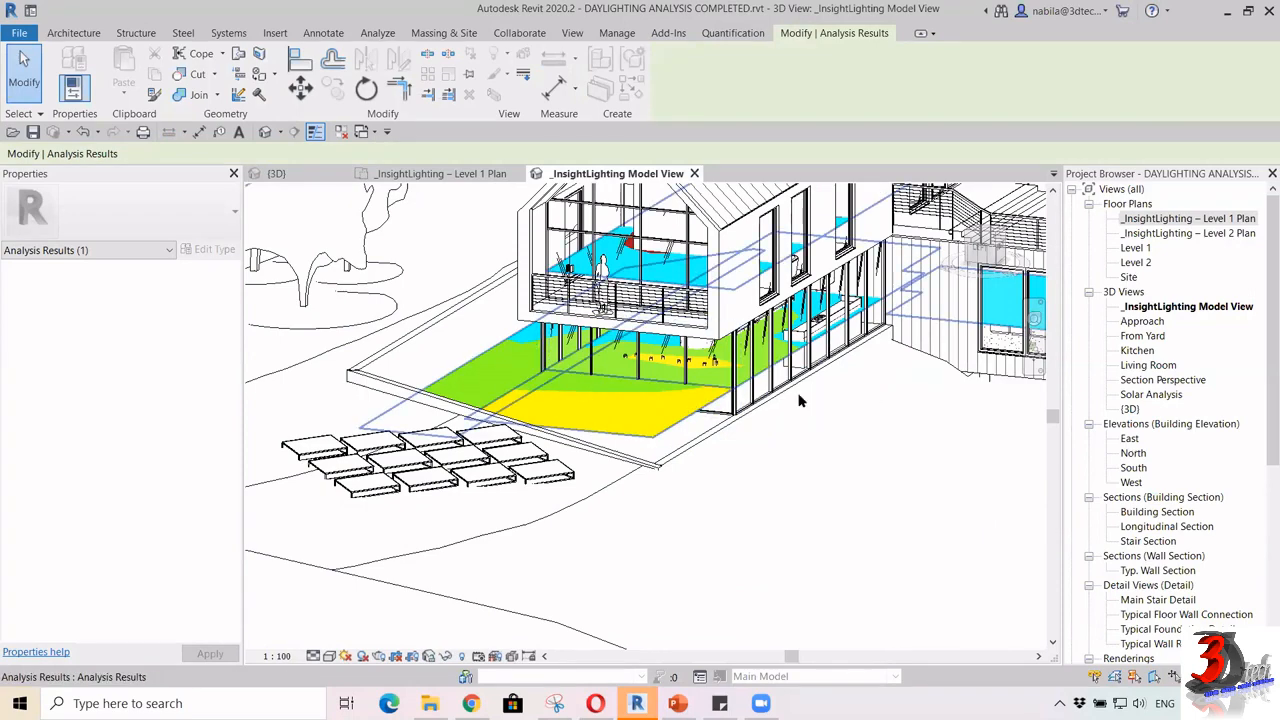
pyautogui.keyDown('shift'); pyautogui.moveTo(800, 408); pyautogui.dragTo(775, 415, button='middle'); pyautogui.keyUp('shift')
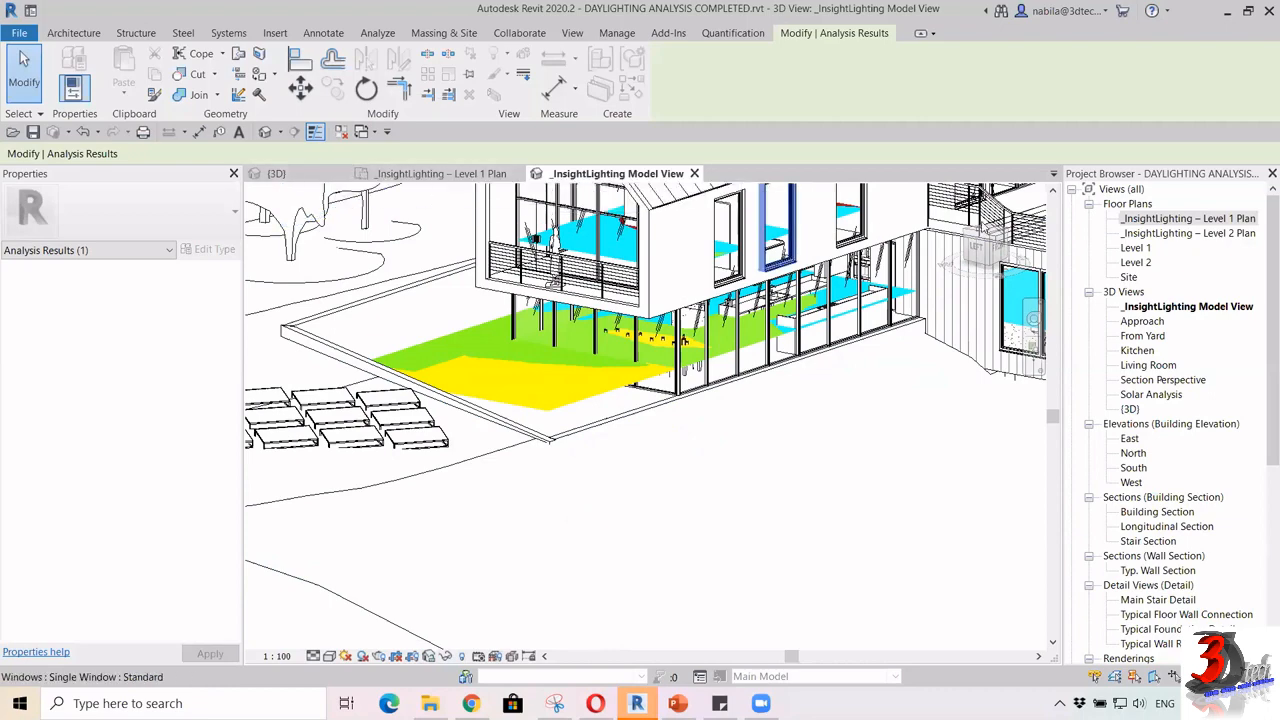
# Return to the _InsightLighting – Level 1 Plan and examine its lux legend against the illuminance colours of the two wings
pyautogui.click(466, 176)
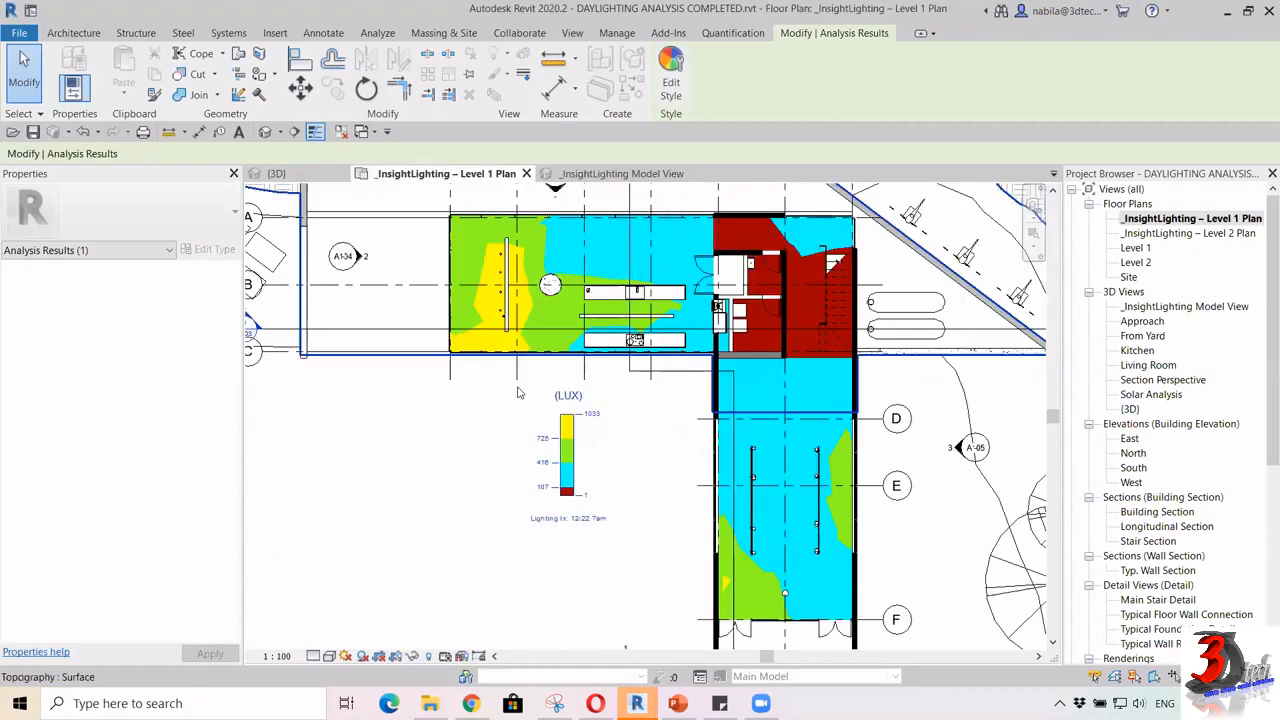
pyautogui.scroll(-1, 520, 393)
pyautogui.moveTo(606, 460); pyautogui.dragTo(673, 365, button='middle')
pyautogui.scroll(4, 541, 359)
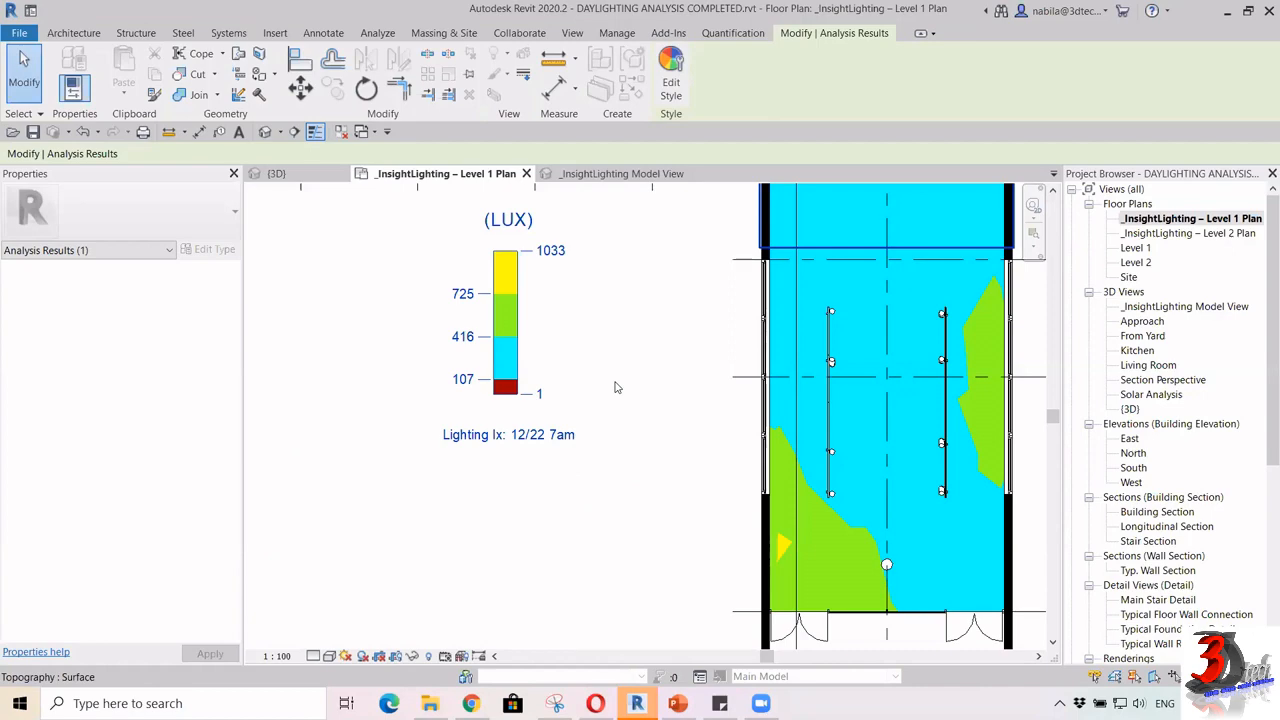
pyautogui.scroll(-4, 630, 405)
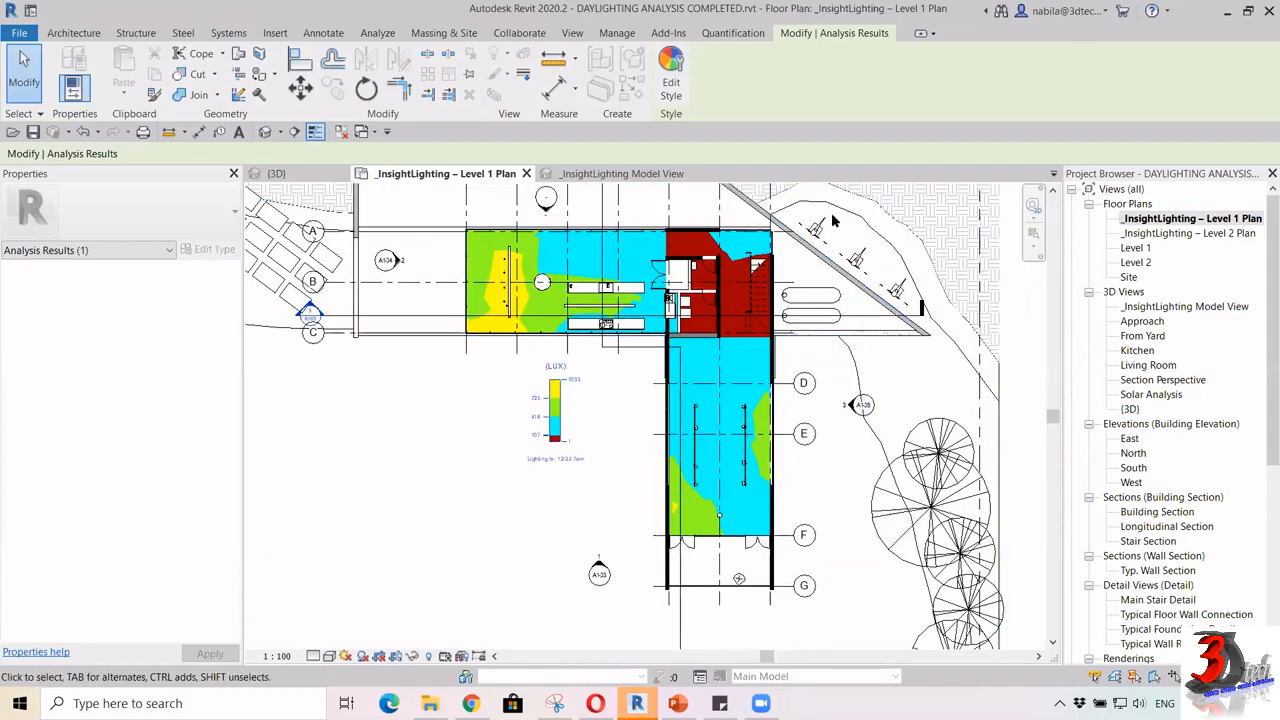
# Switch to the _InsightLighting Model View and examine the analysis surfaces above the terrace from a low, close-up angle
pyautogui.click(612, 174)
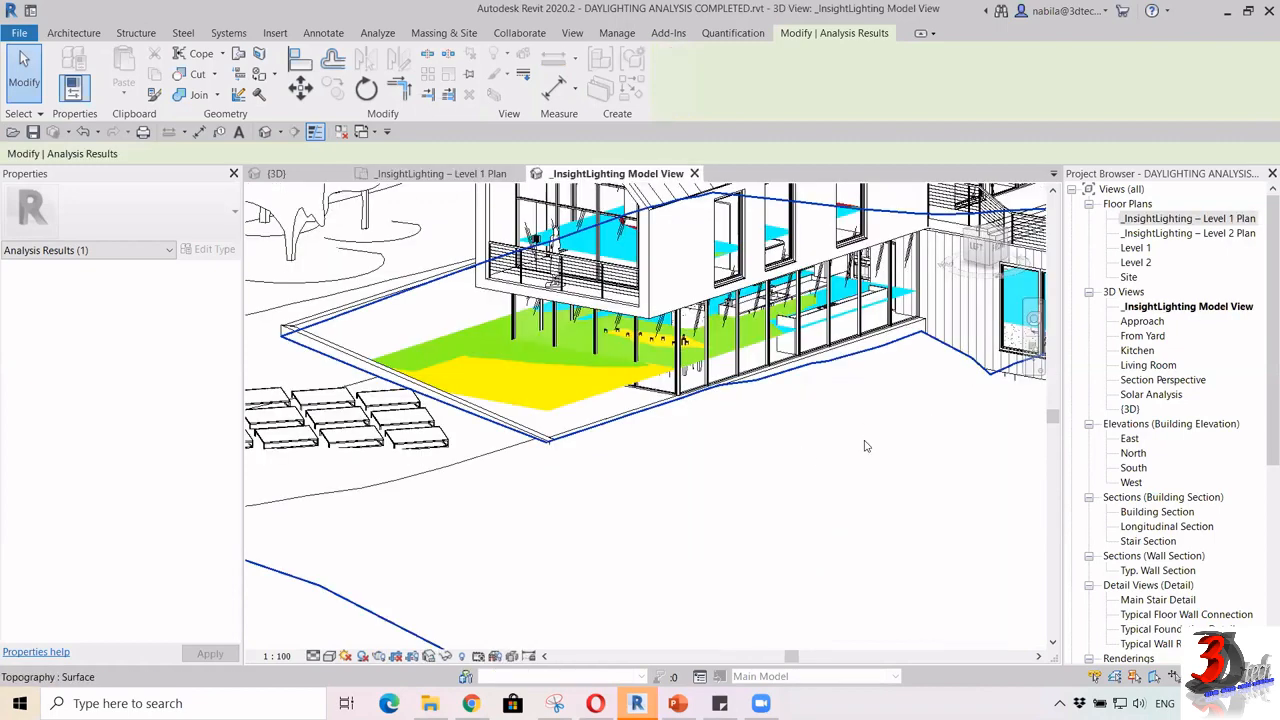
pyautogui.keyDown('shift'); pyautogui.moveTo(800, 482); pyautogui.dragTo(743, 434, button='middle'); pyautogui.keyUp('shift')
pyautogui.scroll(3, 540, 303)
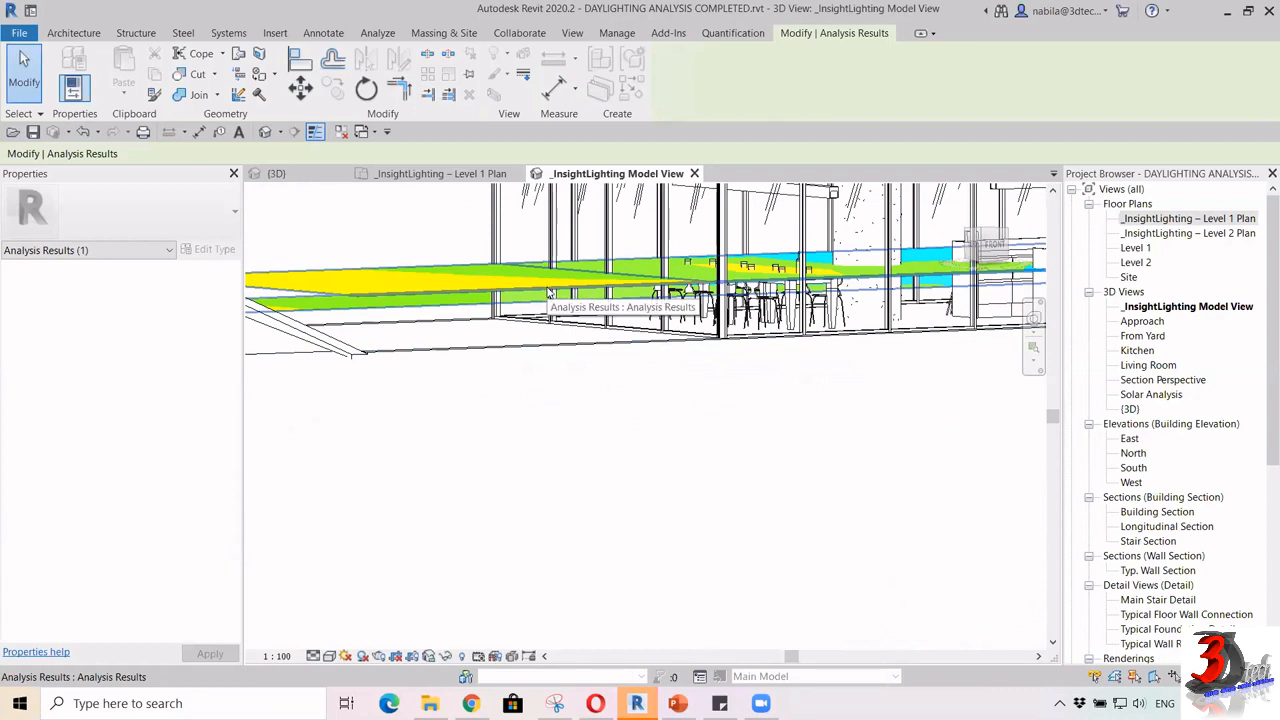
# Open the _InsightLighting Floor Schedule and the _InsightLighting Room Schedule and review their threshold results across all columns
pyautogui.click(452, 176)
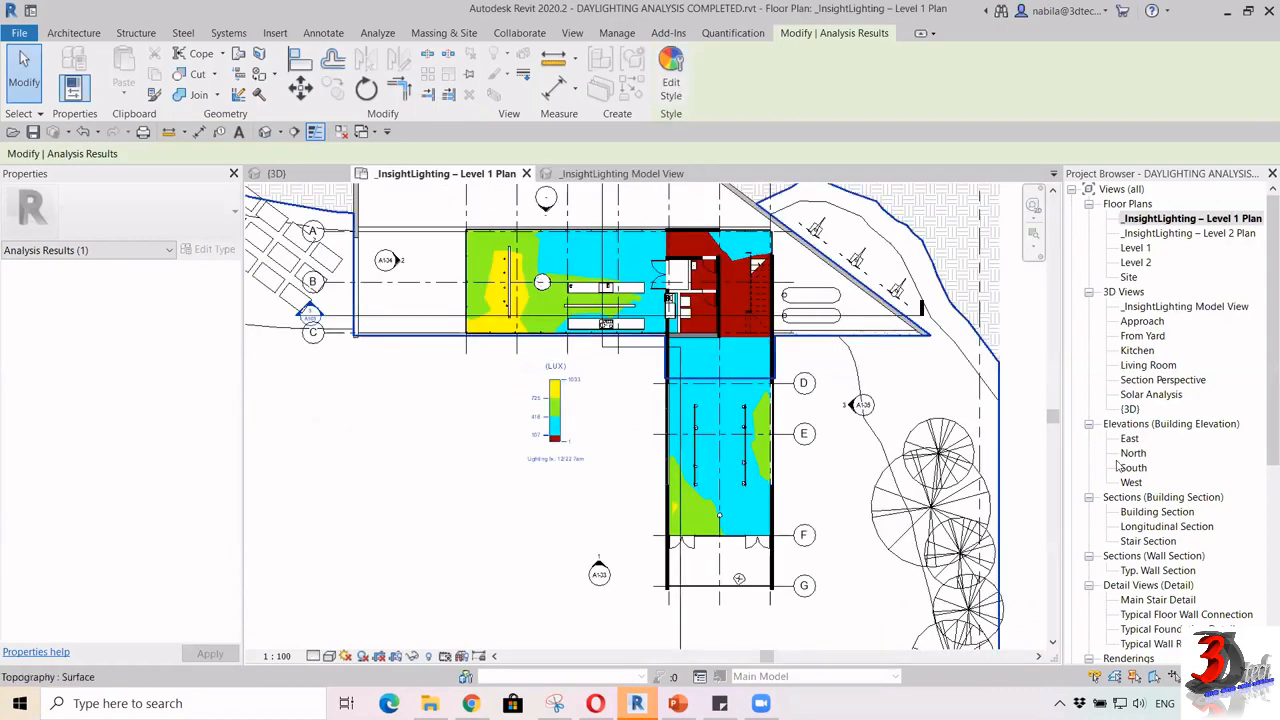
pyautogui.scroll(-7, 1120, 463)
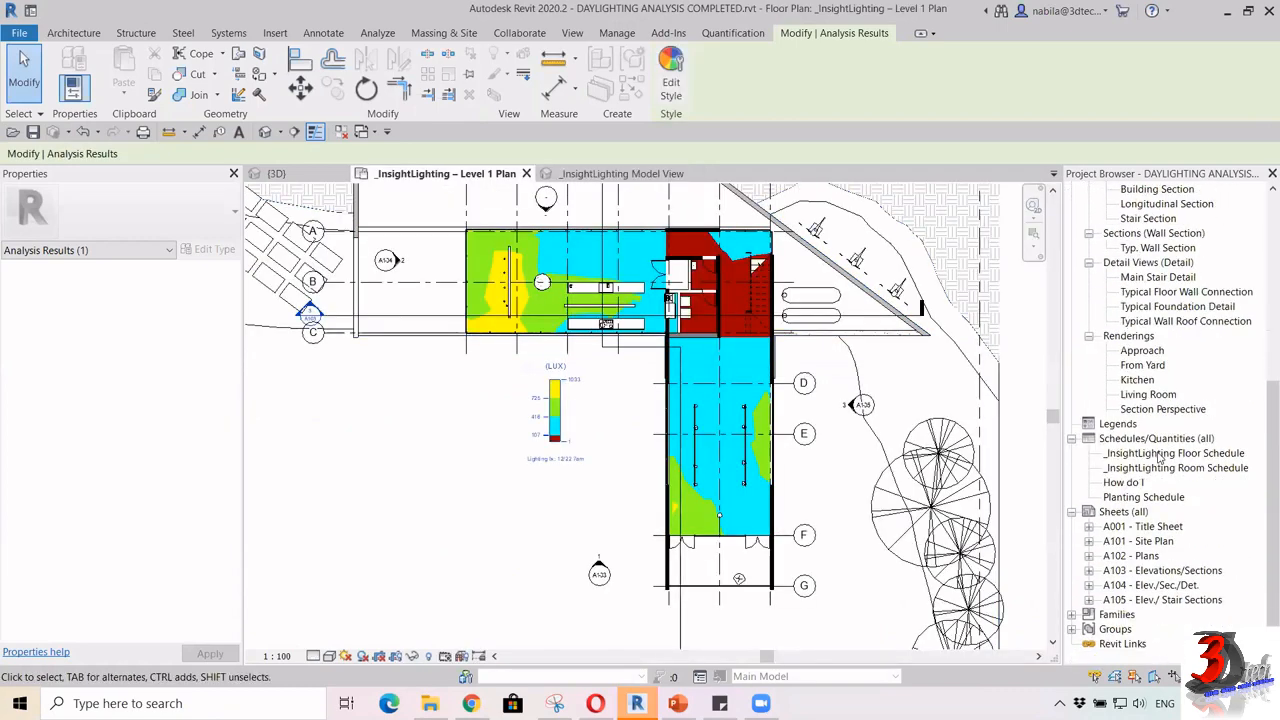
pyautogui.click(1160, 454)
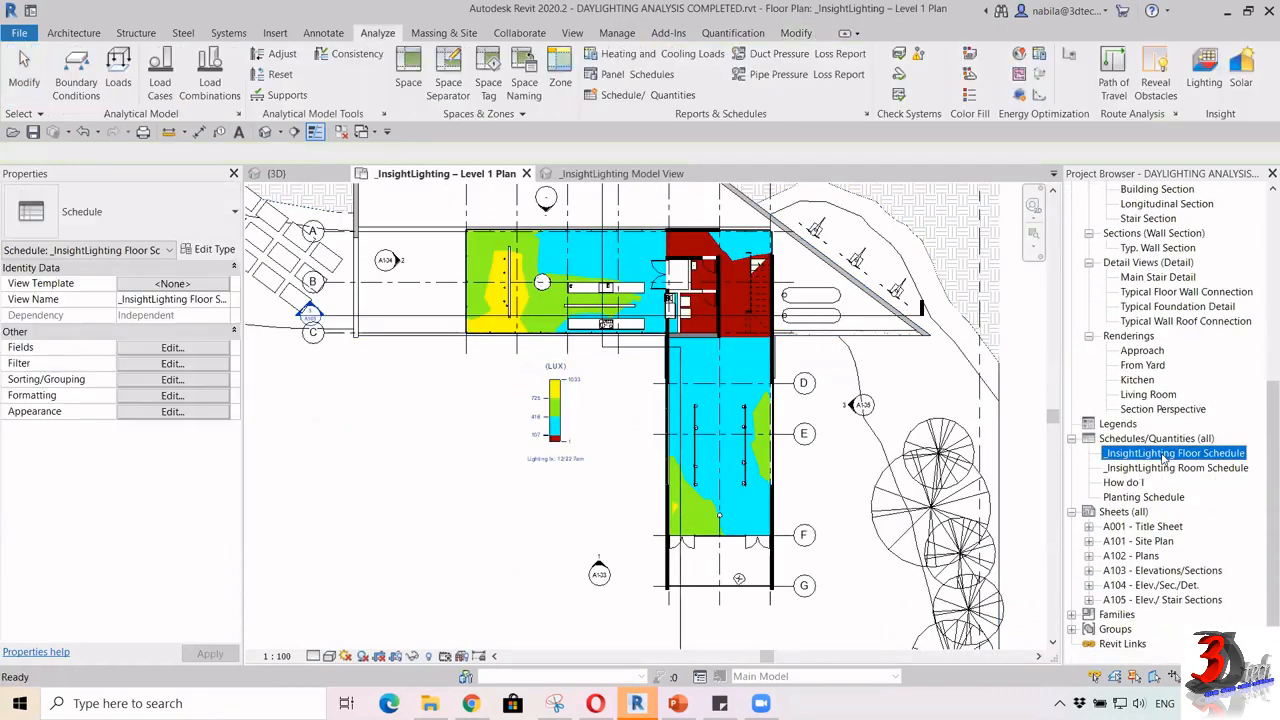
pyautogui.doubleClick(1167, 454)
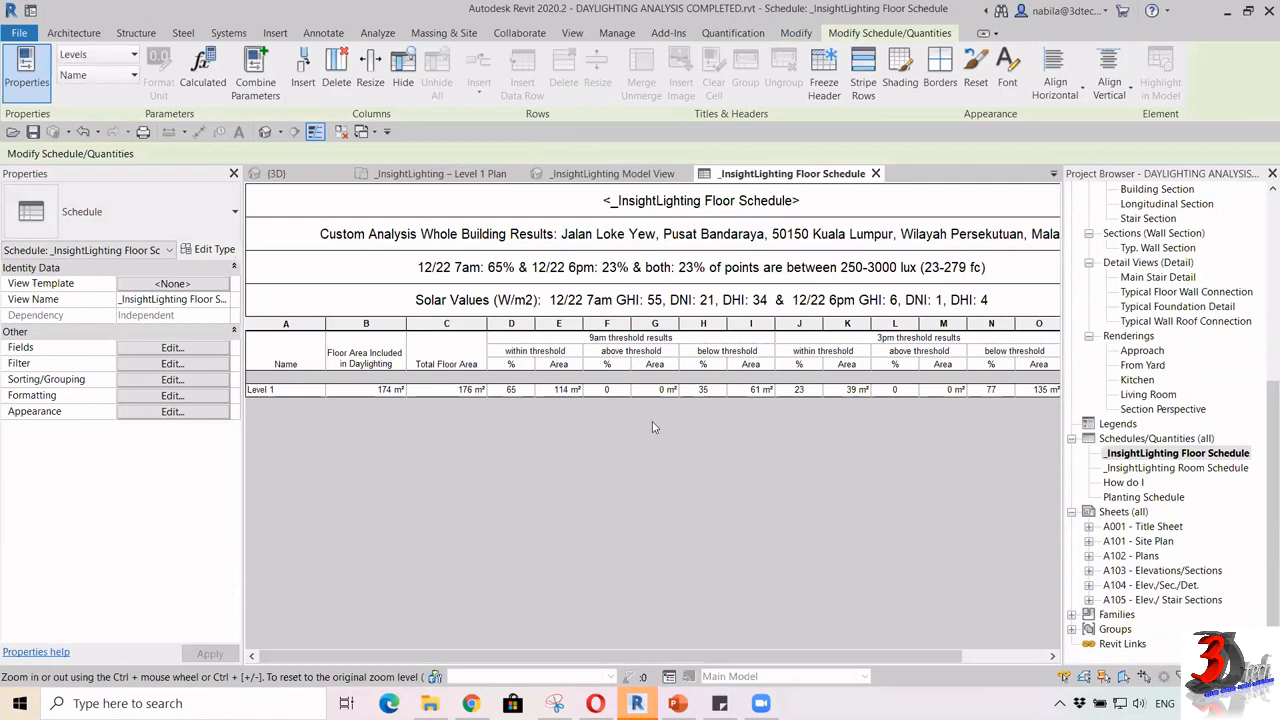
pyautogui.moveTo(641, 658); pyautogui.dragTo(549, 657)
pyautogui.moveTo(615, 663); pyautogui.dragTo(740, 668)
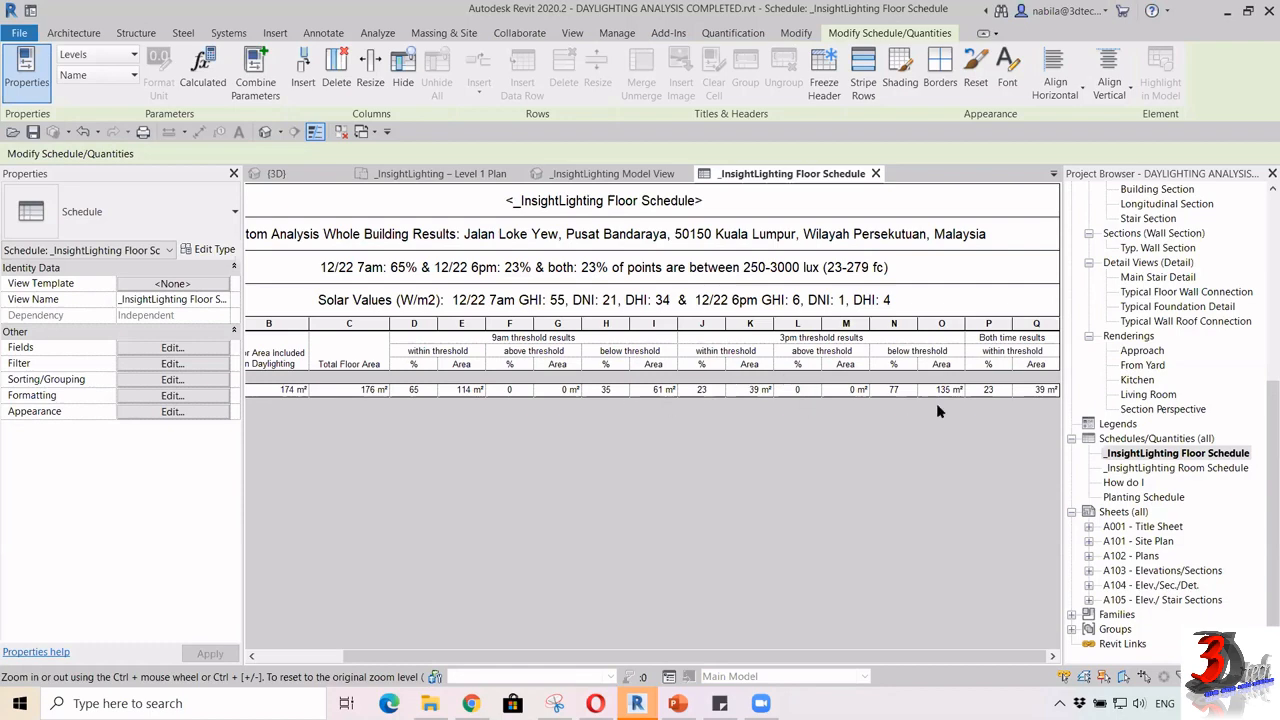
pyautogui.doubleClick(1180, 468)
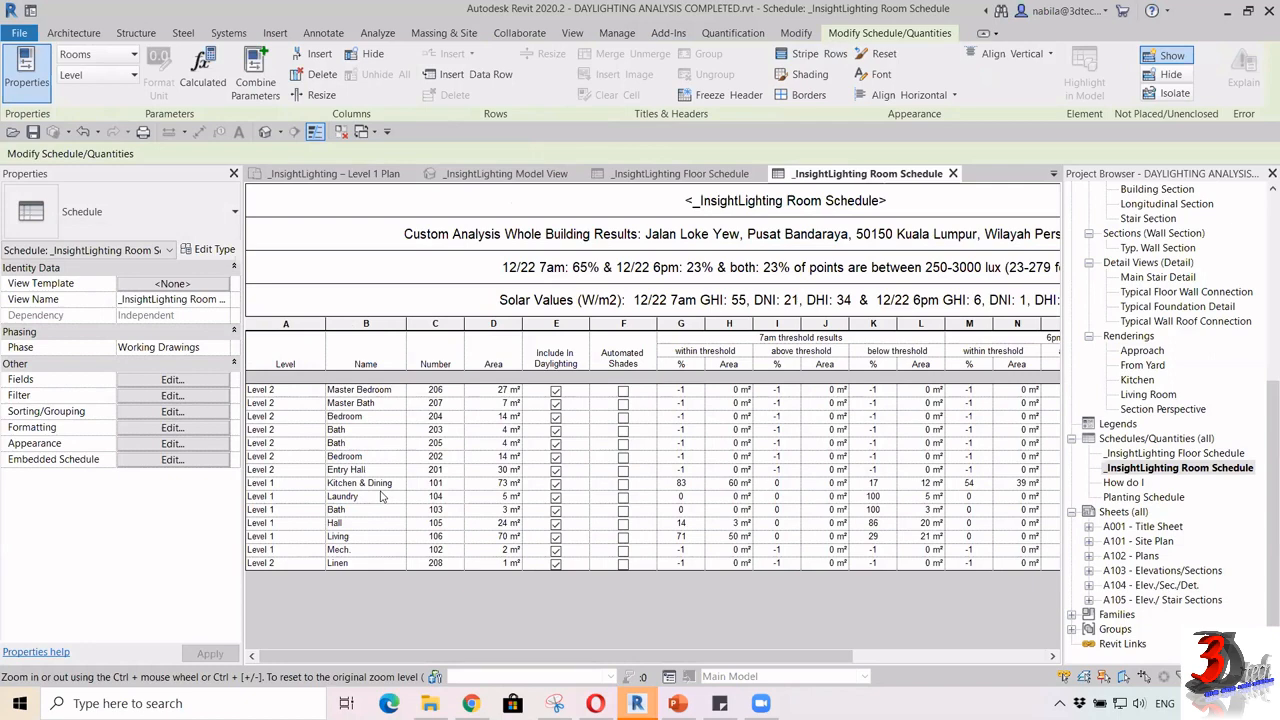
pyautogui.moveTo(609, 658); pyautogui.dragTo(892, 545)
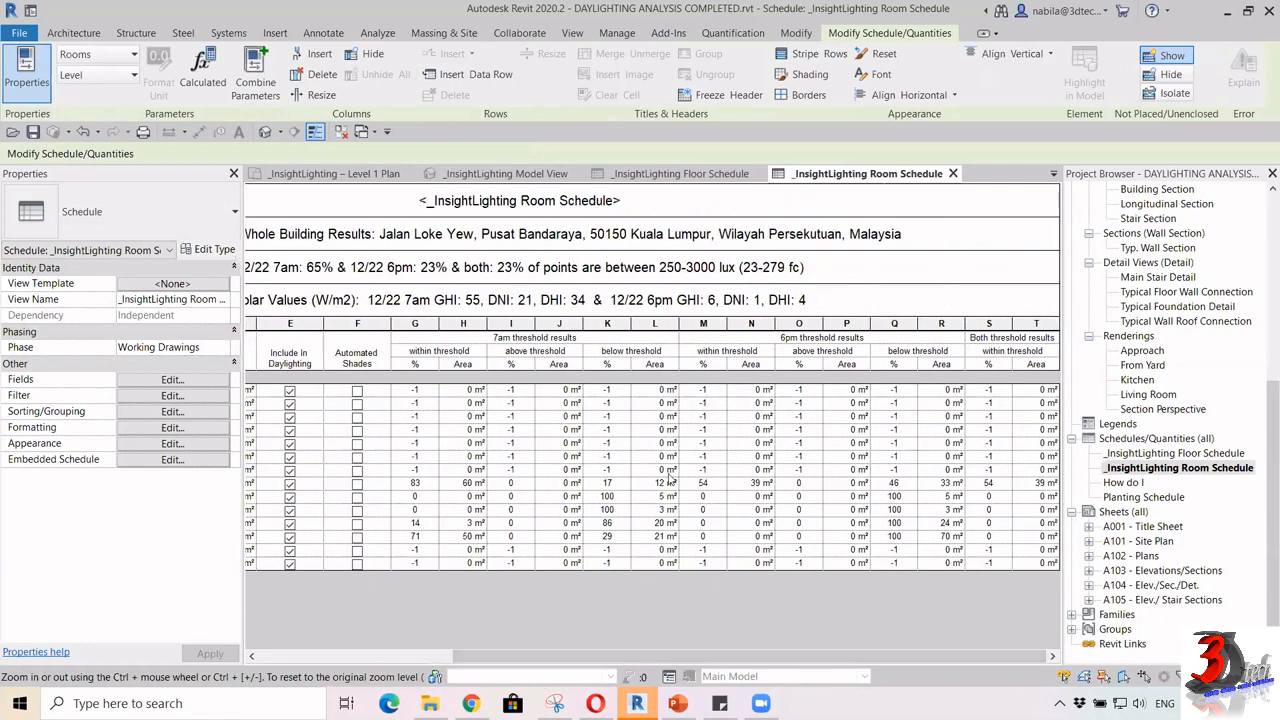
# Switch to the DAYLIGHTING ANALYSIS project, accept the cloud analysis save prompt and save the project
pyautogui.moveTo(636, 703)
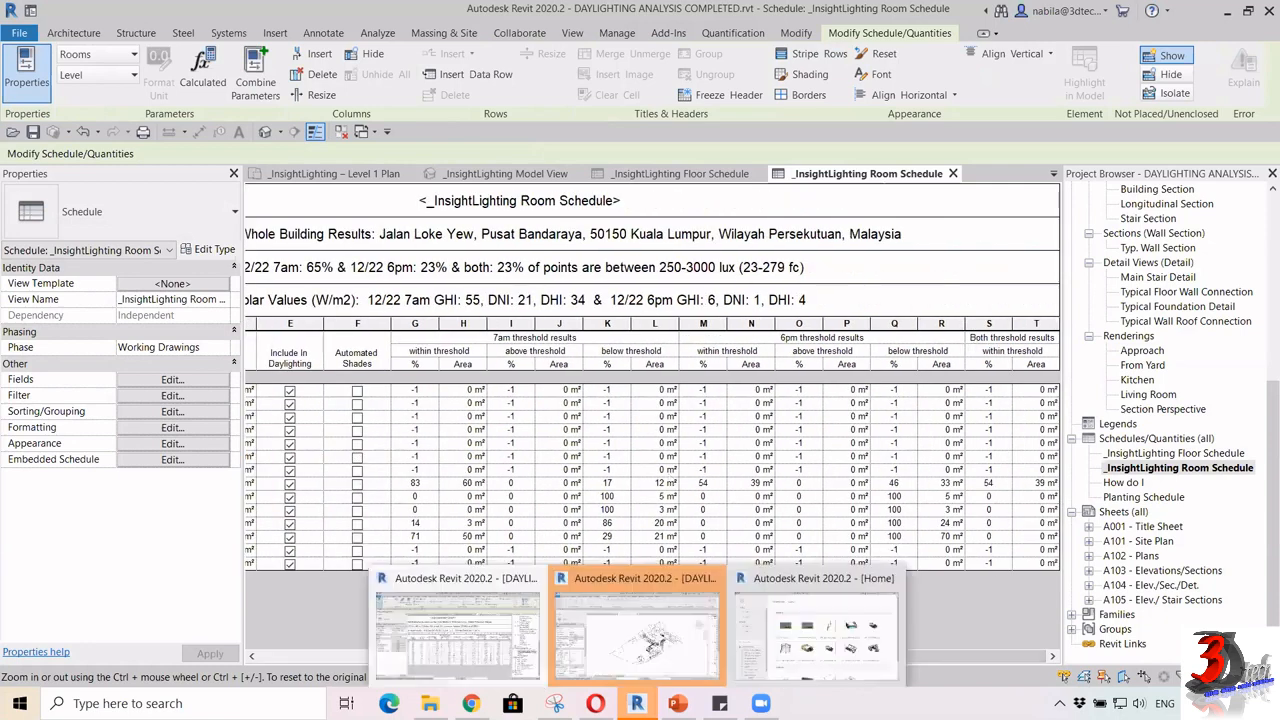
pyautogui.click(657, 656)
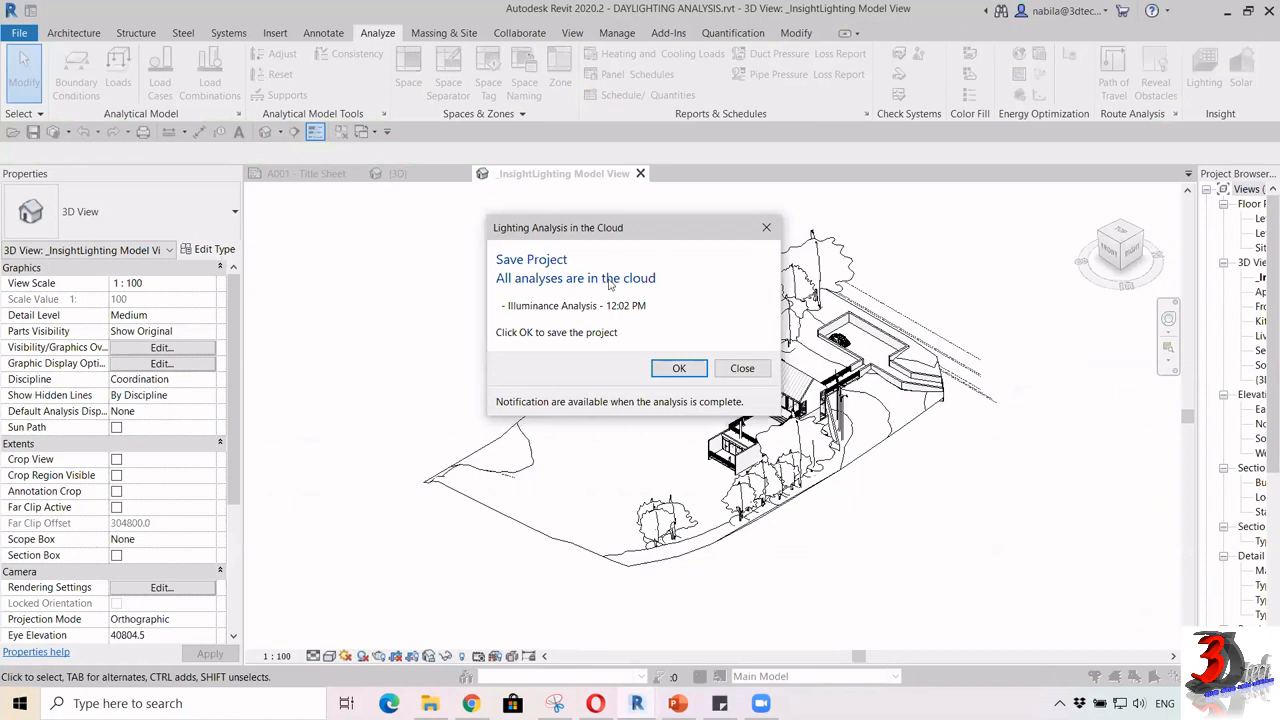
pyautogui.click(684, 367)
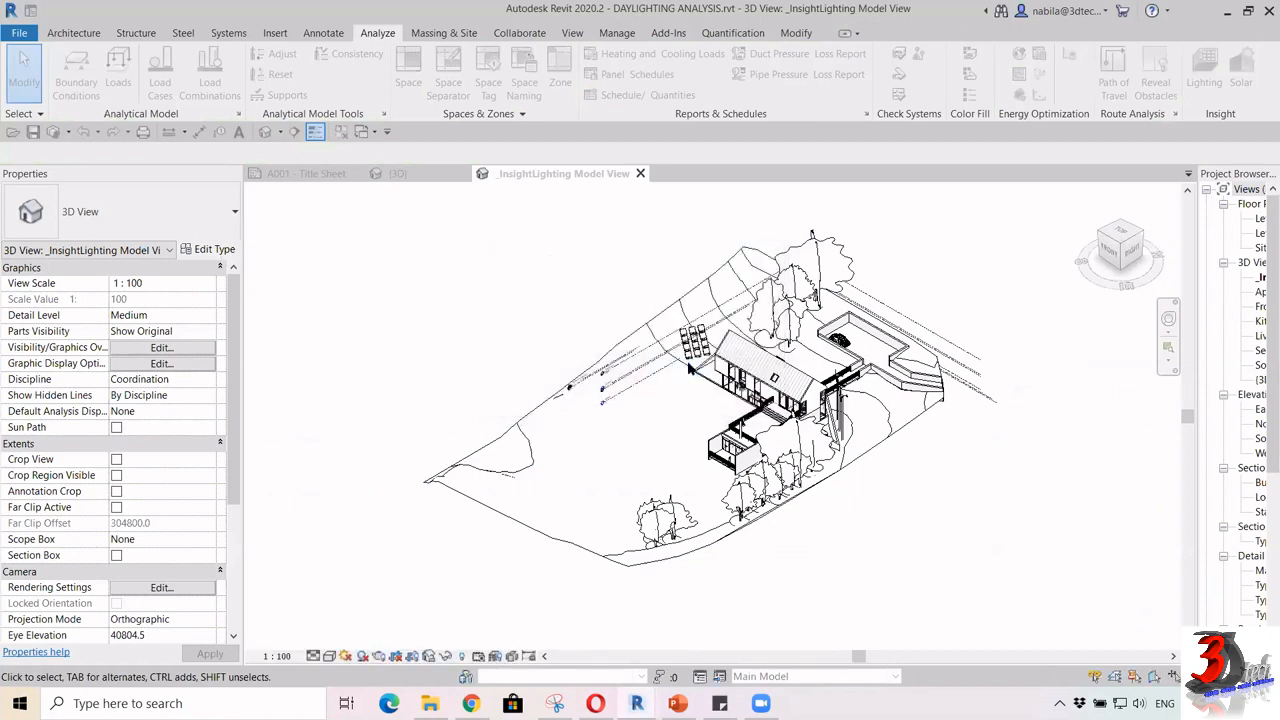
pyautogui.click(38, 132)
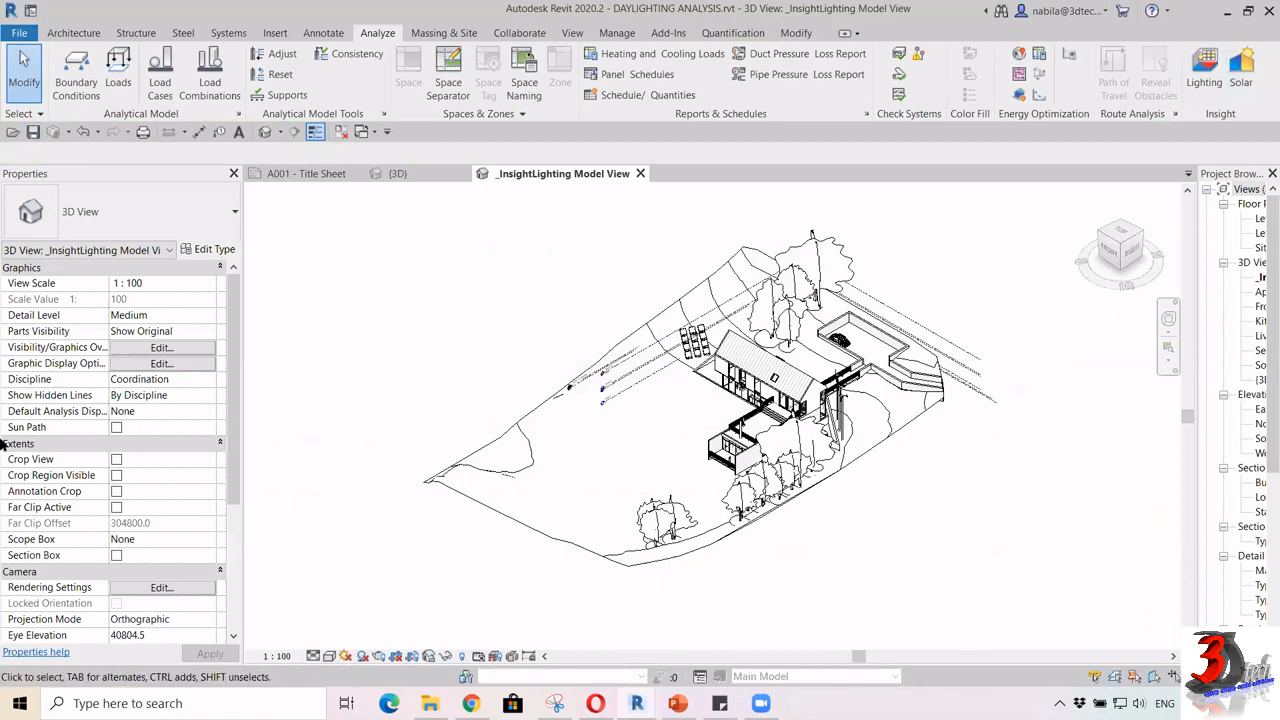
# Load the finished Illuminance Analysis (low) with Accept, Update and Save Project, and dismiss the rooms warning and results summary
pyautogui.click(1203, 94)
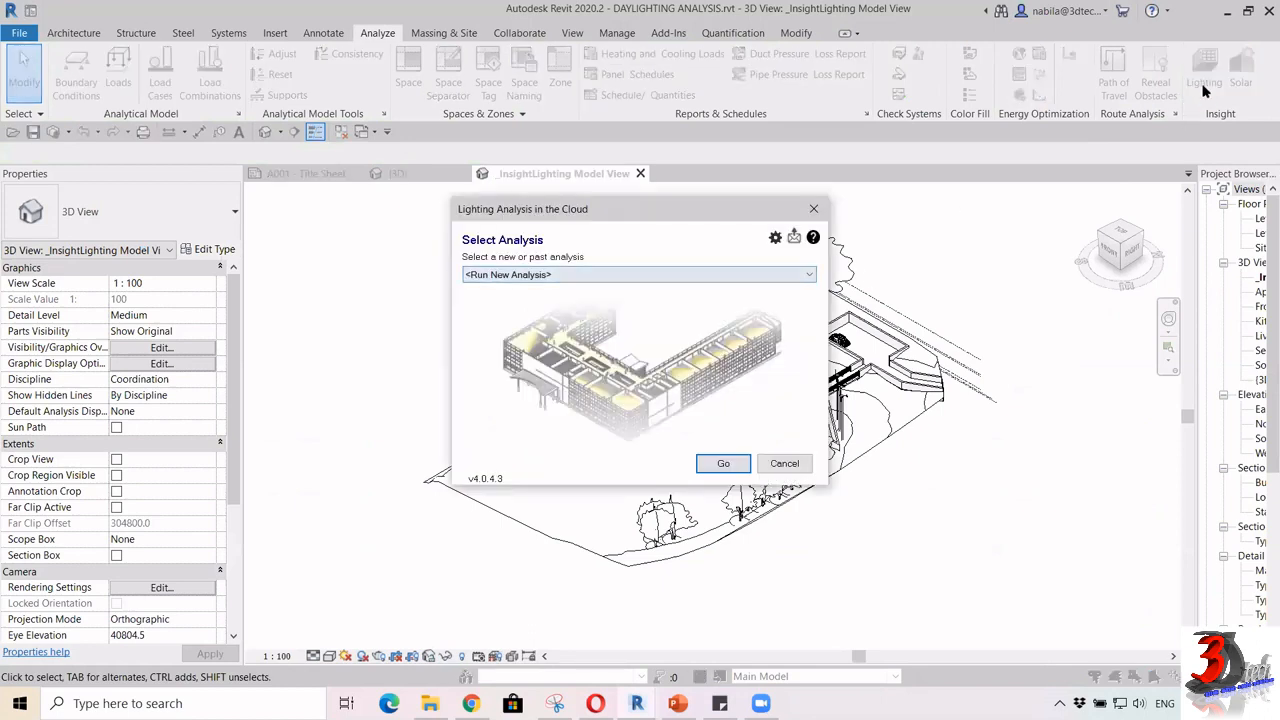
pyautogui.click(796, 278)
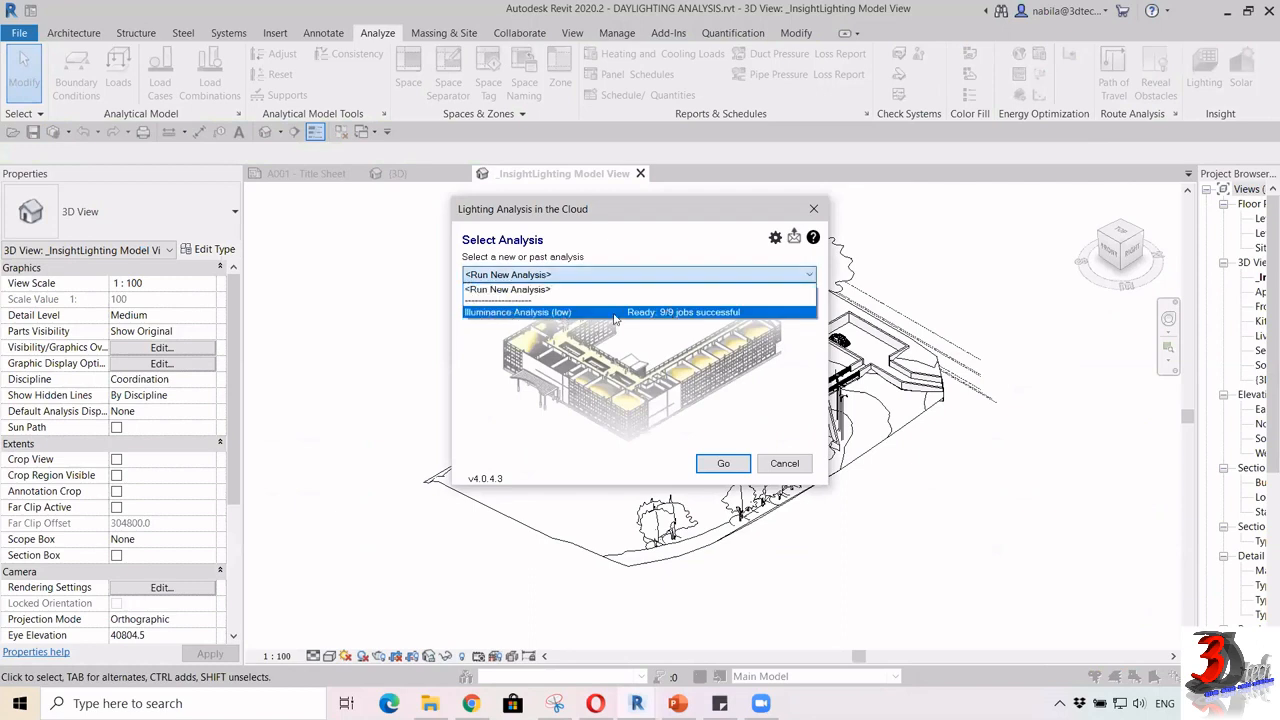
pyautogui.click(690, 314)
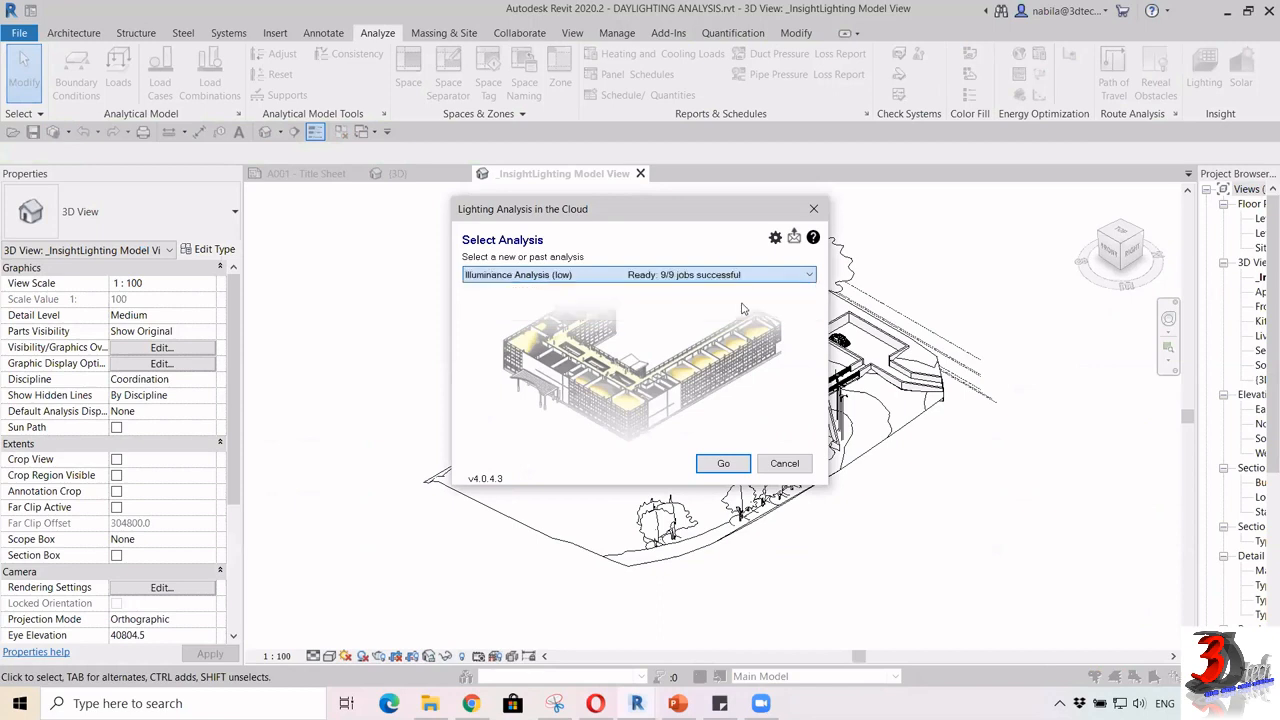
pyautogui.click(723, 464)
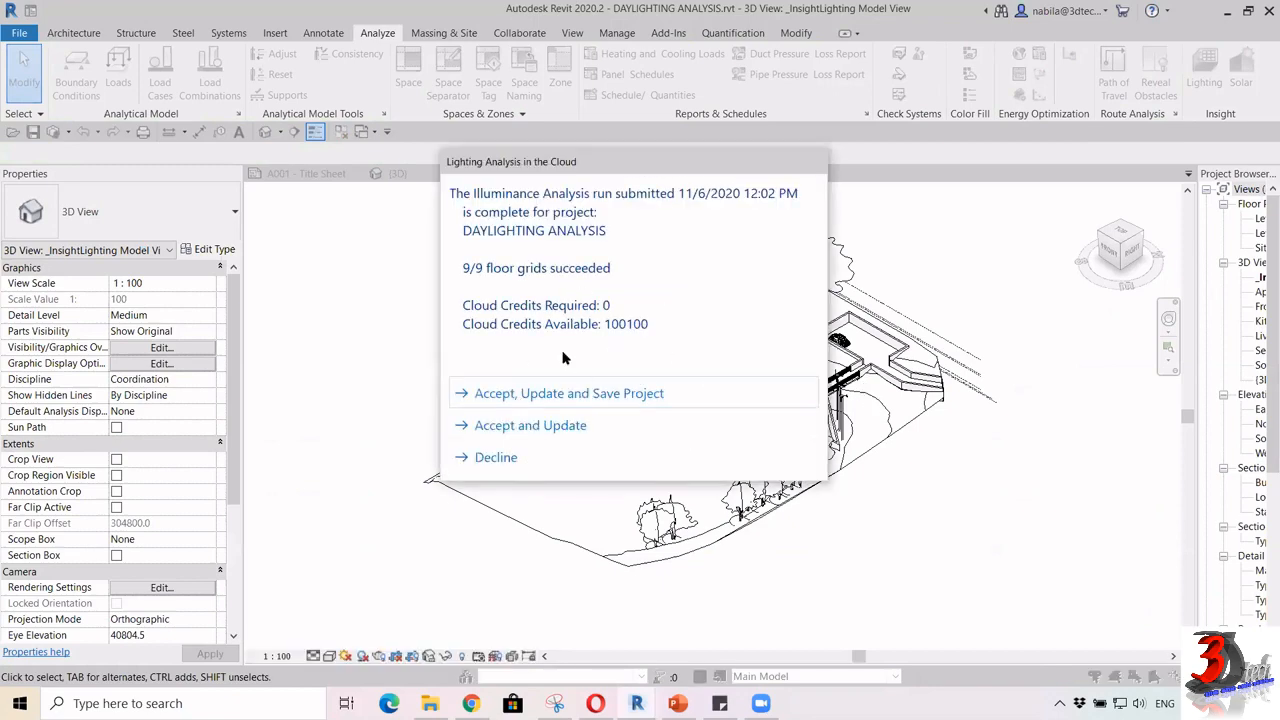
pyautogui.click(564, 404)
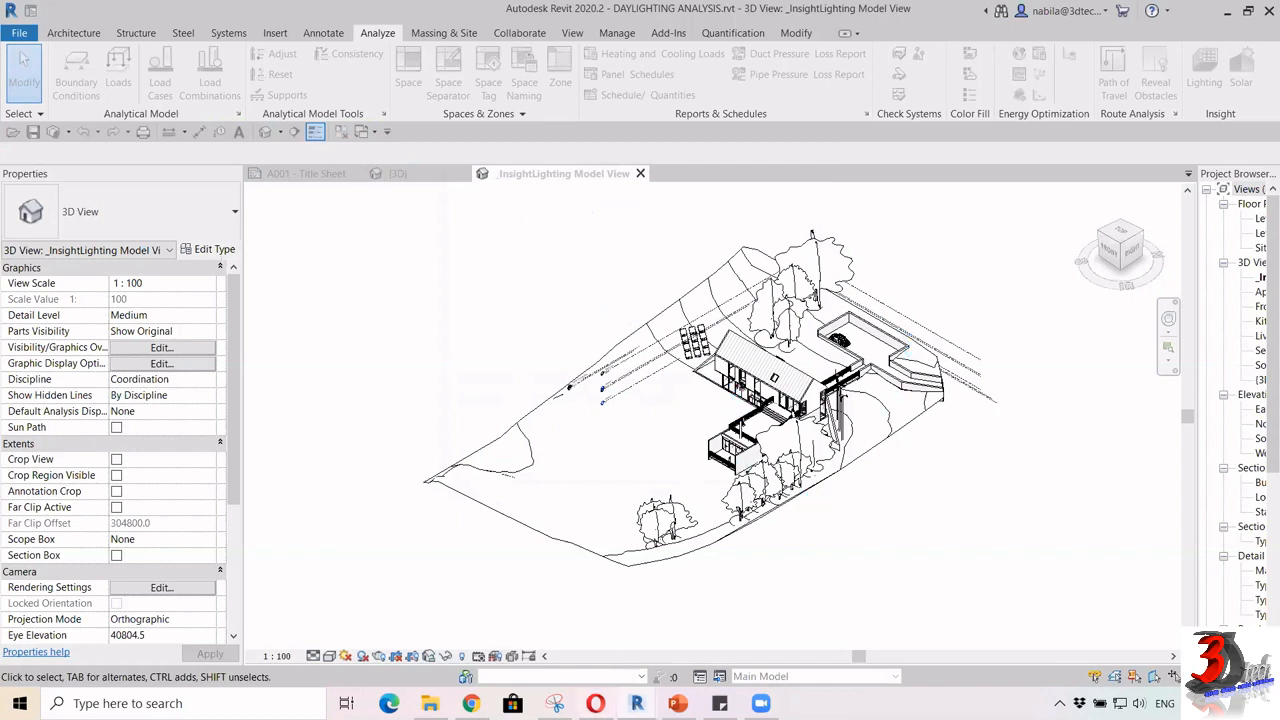
pyautogui.moveTo(636, 700)
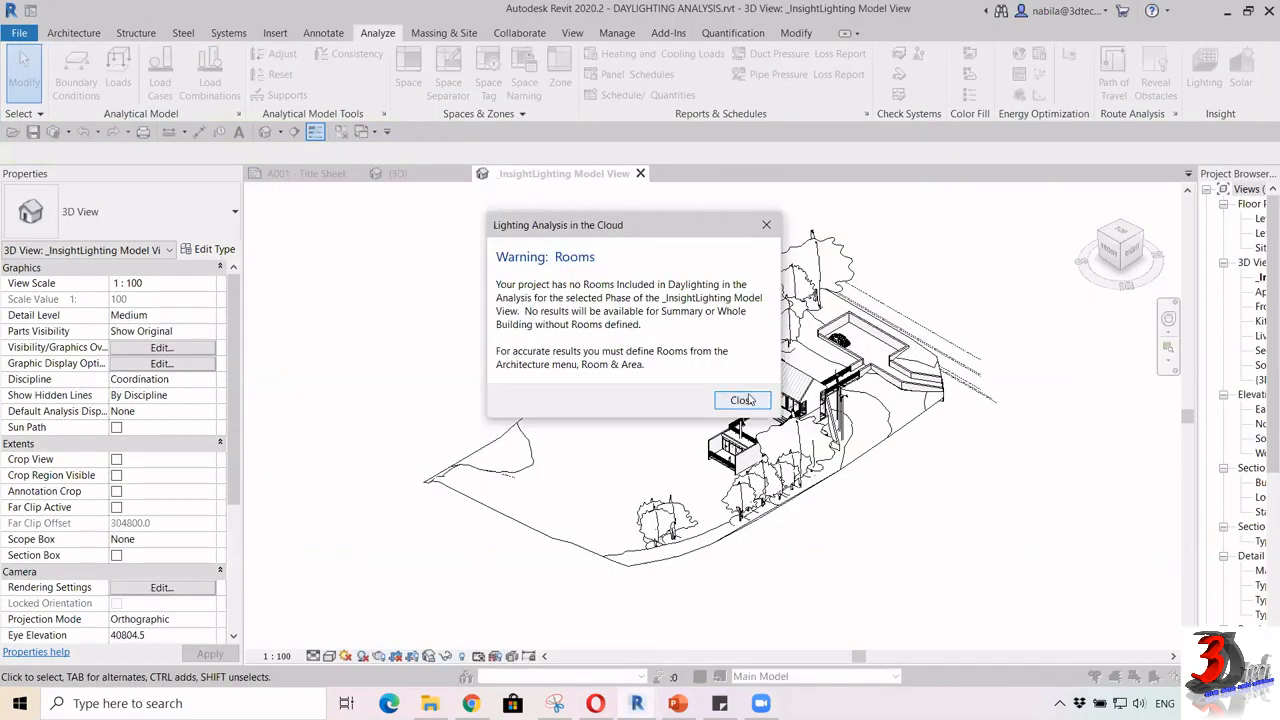
pyautogui.click(743, 400)
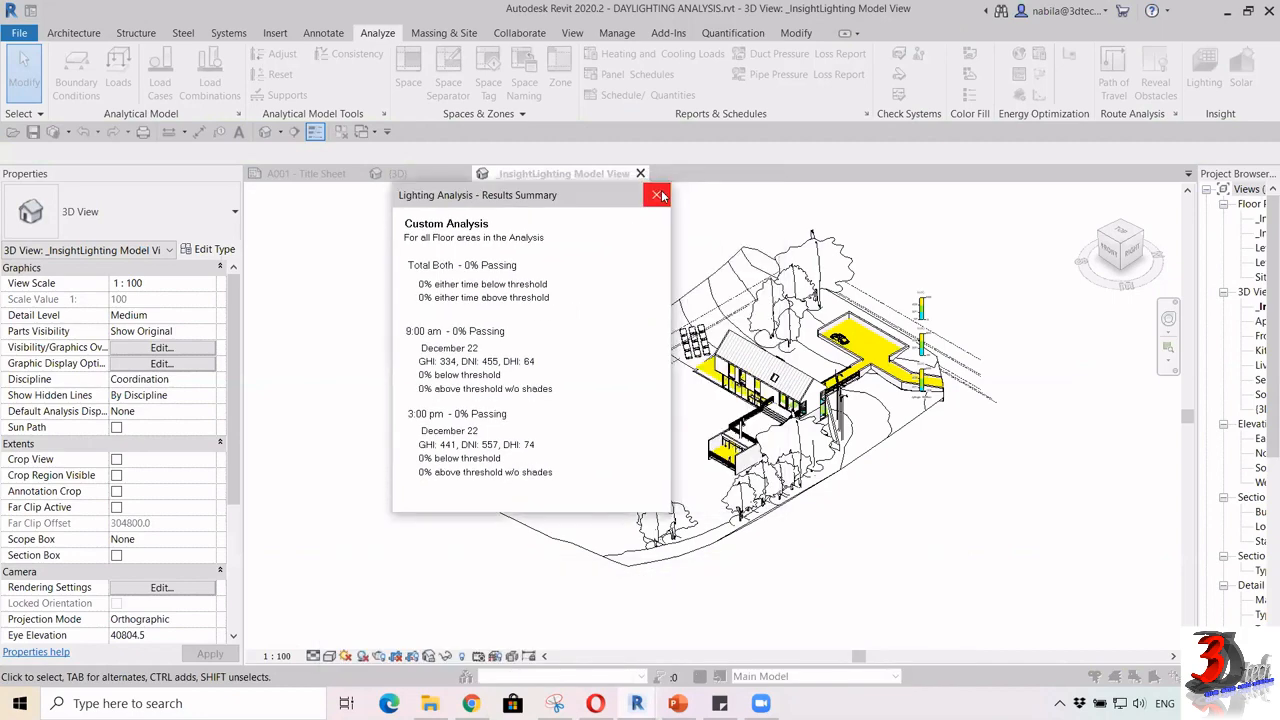
pyautogui.click(655, 191)
# Examine the illuminance colours on the terrace and glazed rooms in 3D, and return to the DAYLIGHTING ANALYSIS COMPLETED project
pyautogui.keyDown('shift'); pyautogui.moveTo(637, 427); pyautogui.dragTo(838, 398, button='middle'); pyautogui.keyUp('shift')
pyautogui.scroll(5, 742, 465)
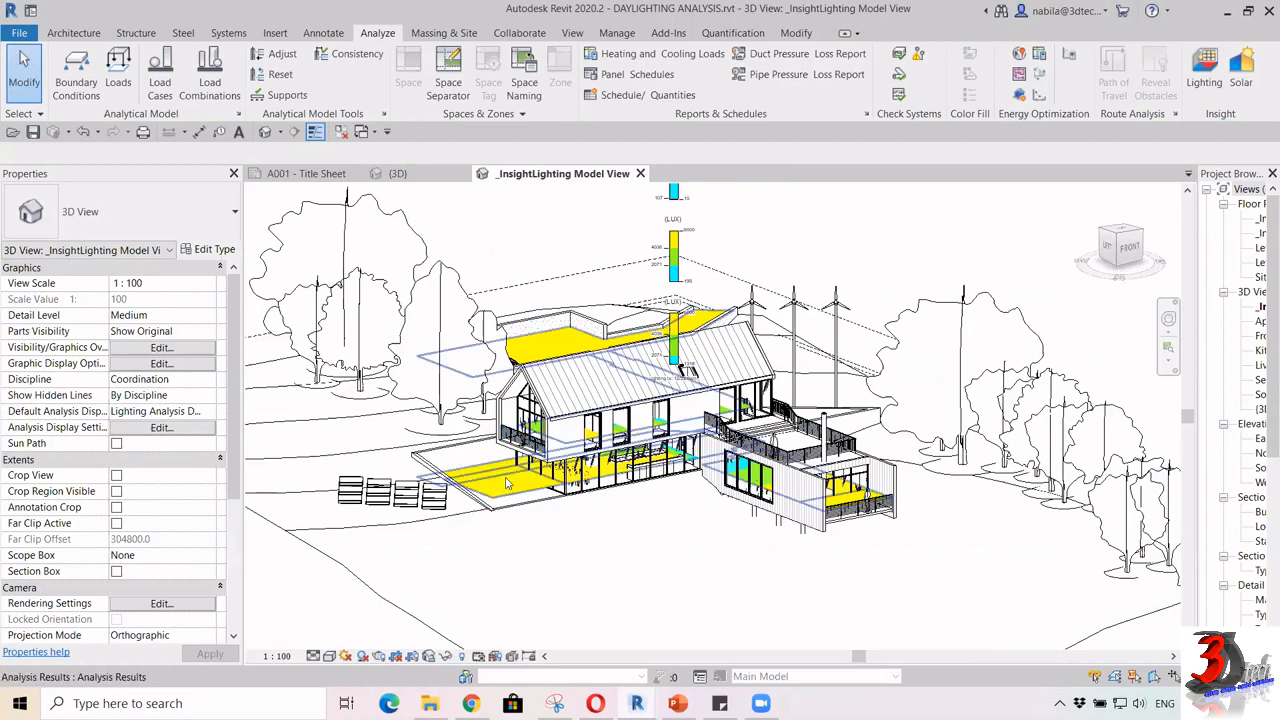
pyautogui.scroll(3, 512, 495)
pyautogui.moveTo(636, 703)
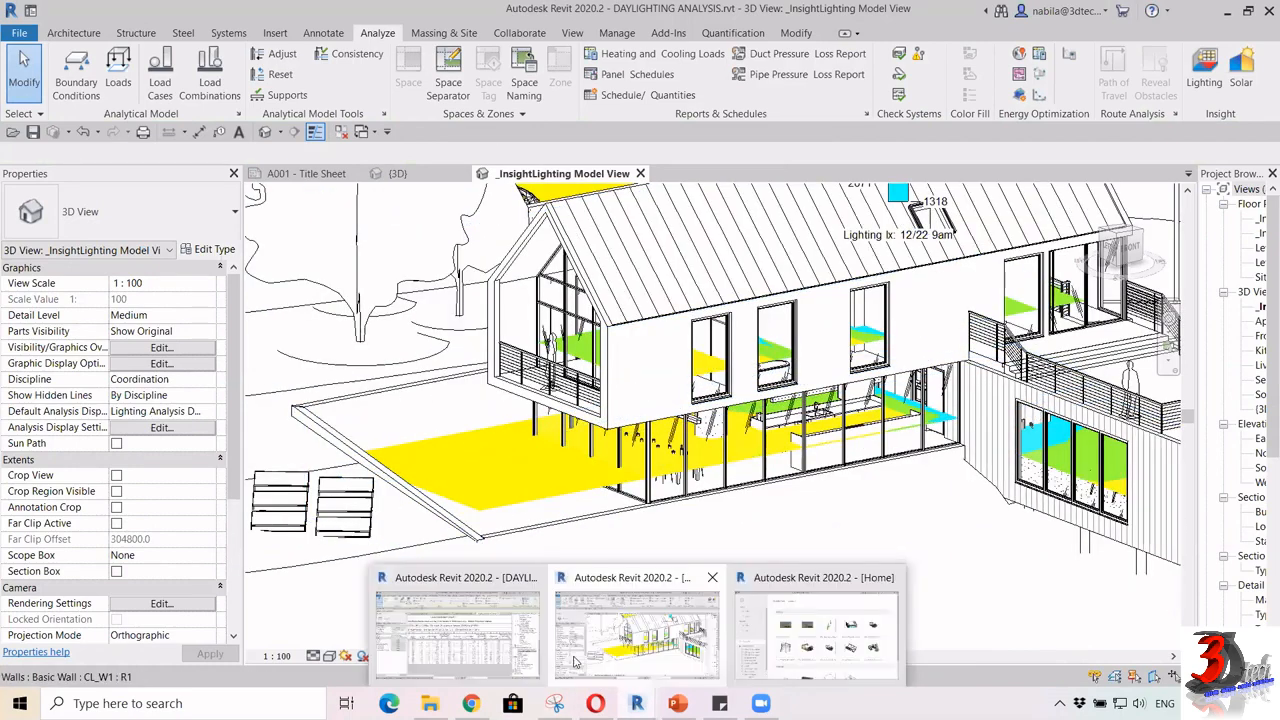
pyautogui.click(489, 636)
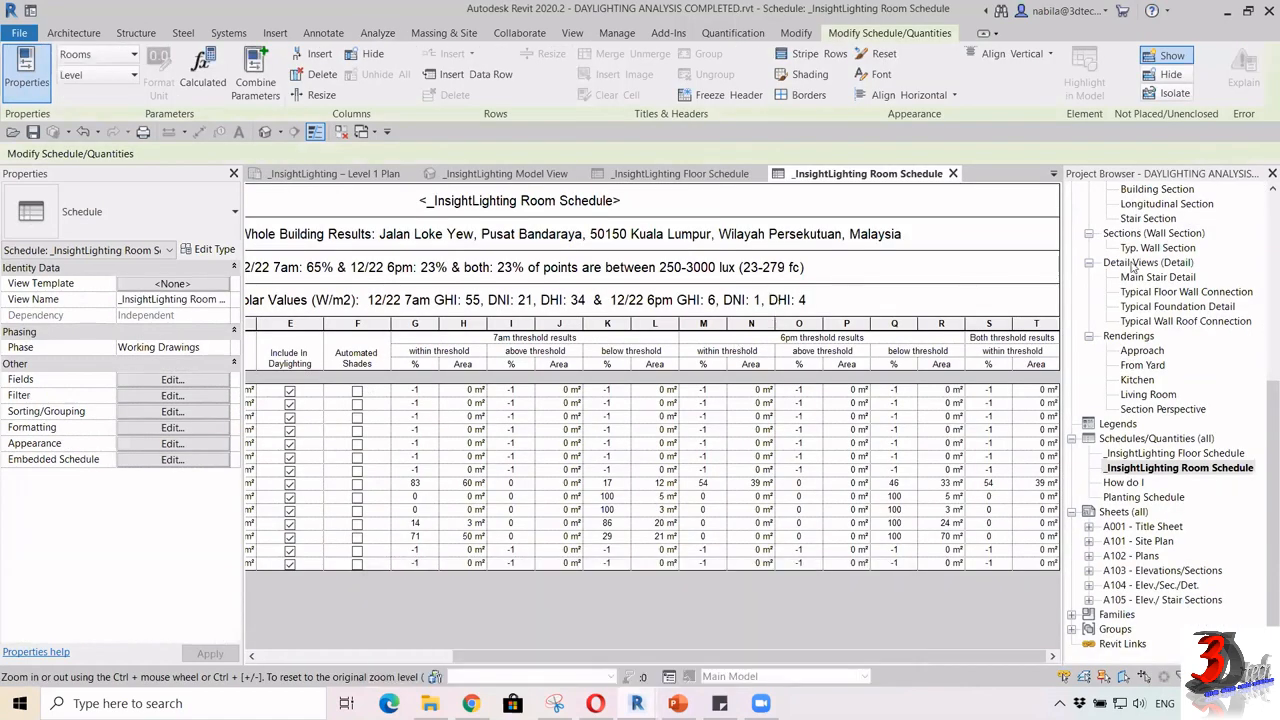